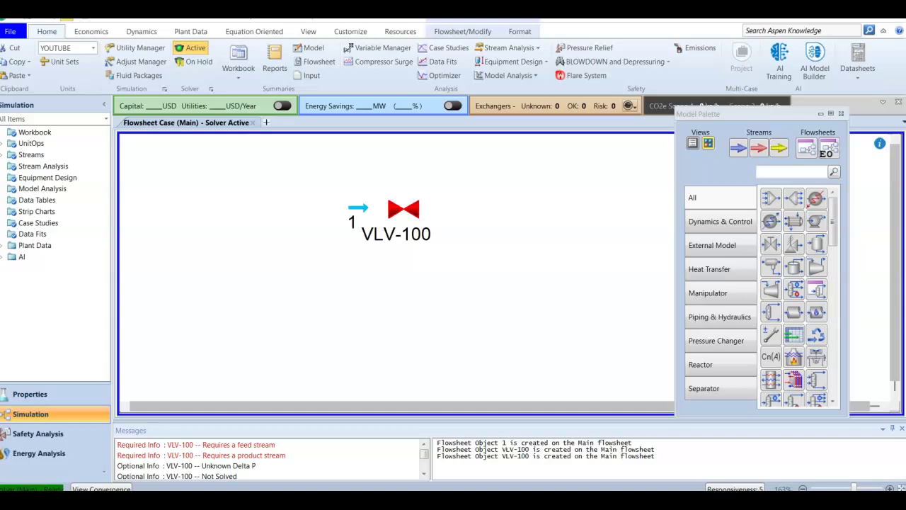
- Open the properties of valve VLV-100 and rename it J-T
left_click(404, 209)
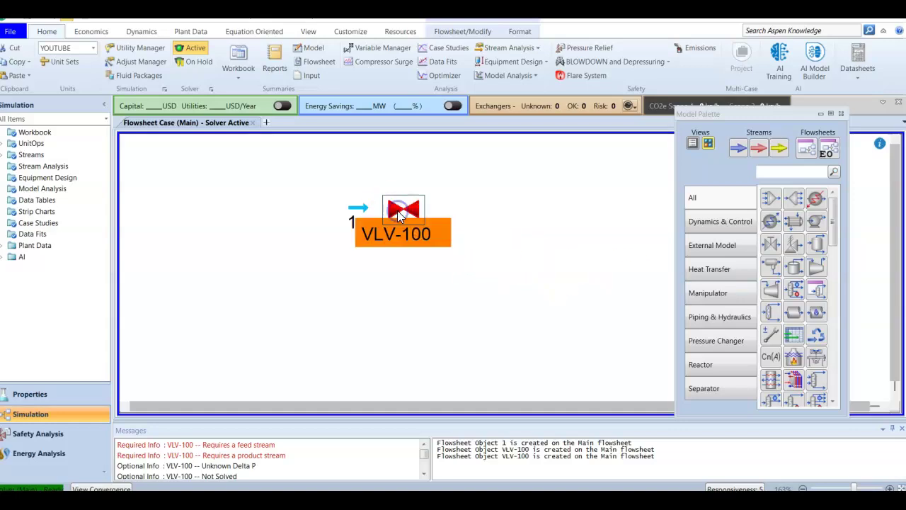
double_click(404, 209)
left_click_drag(644, 121, 341, 74)
left_click(392, 114)
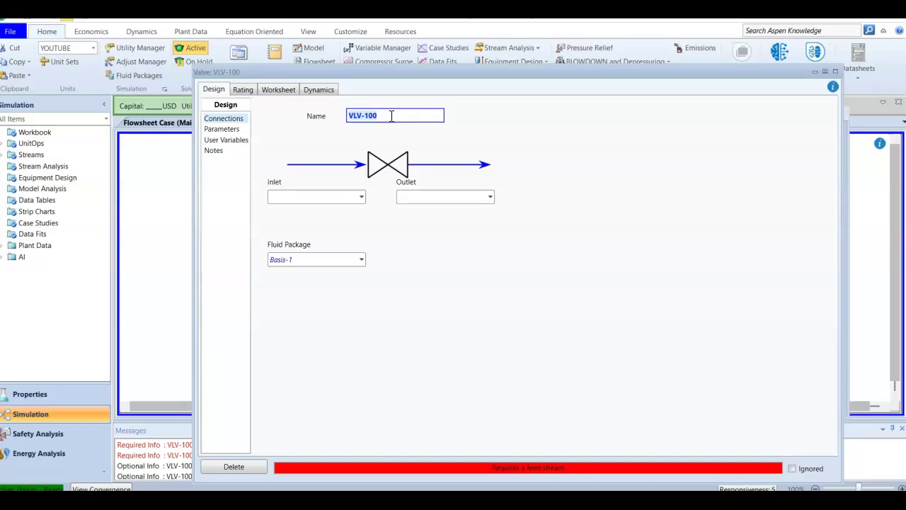
type("J-T")
key("Return")
- Connect stream 1 as the J-T valve's inlet and create stream 2 as its outlet
left_click(362, 198)
left_click(319, 213)
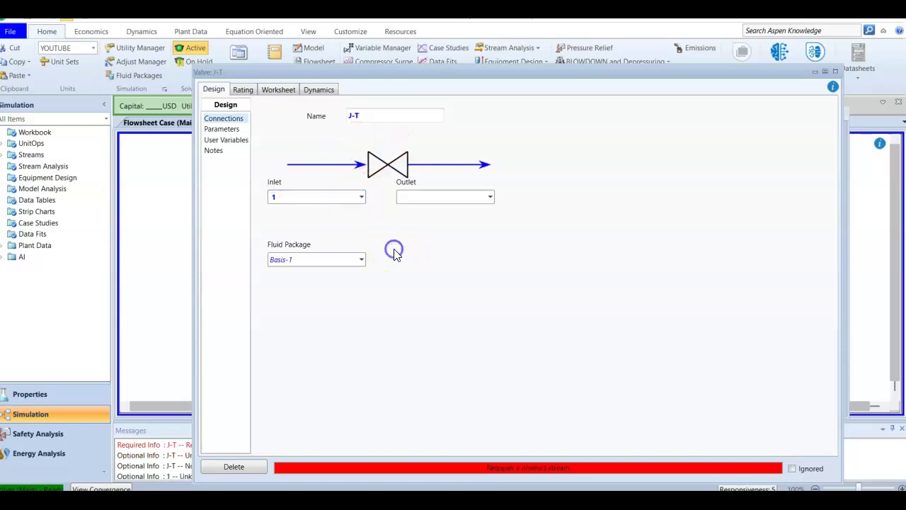
left_click(430, 195)
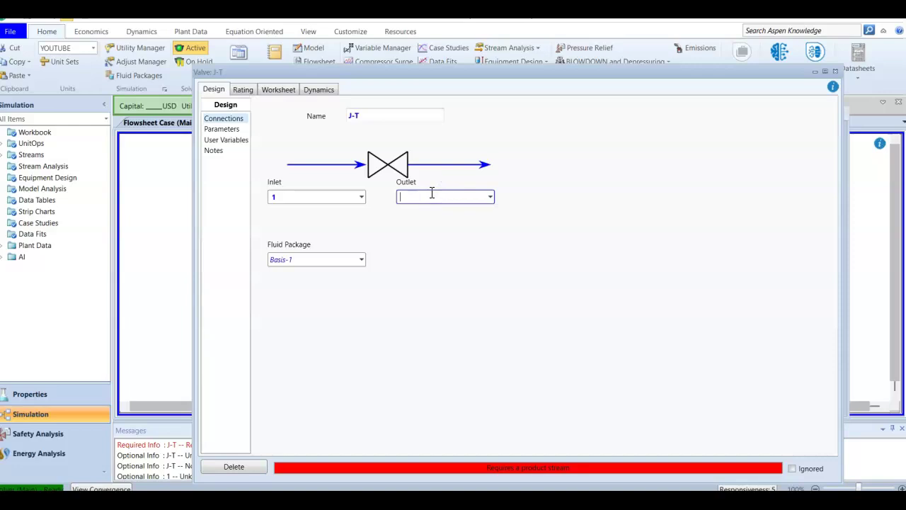
left_click_drag(466, 71, 467, 277)
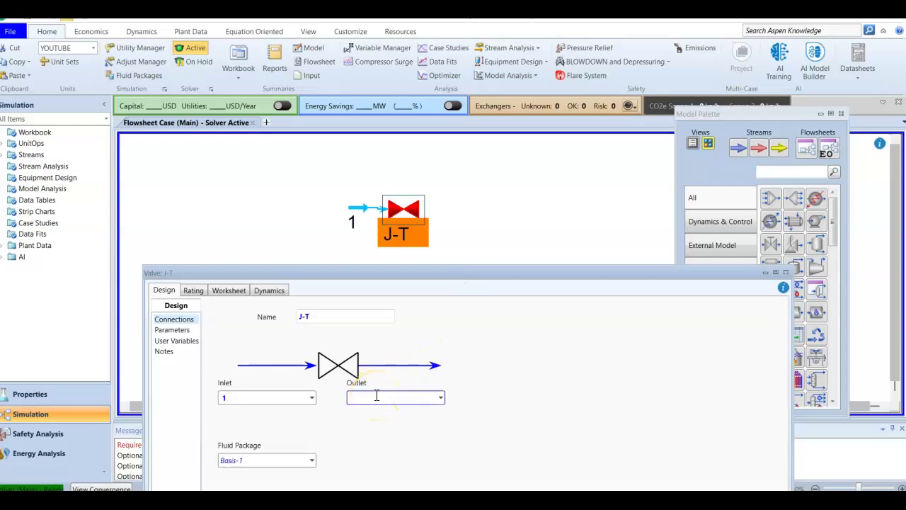
left_click(441, 398)
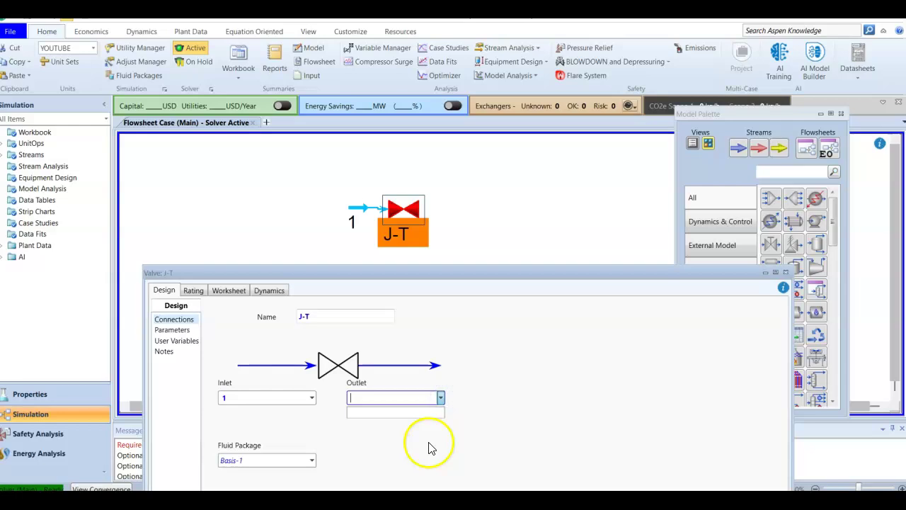
left_click(387, 398)
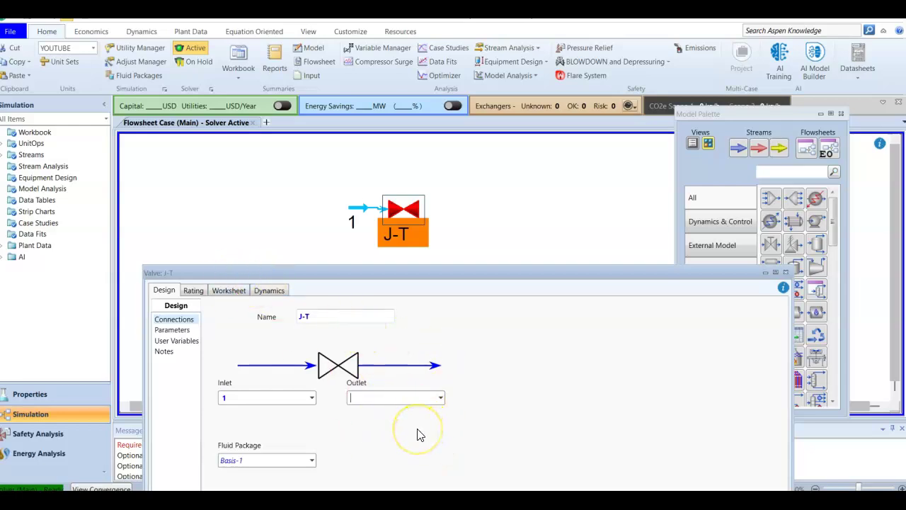
type("2")
key("Return")
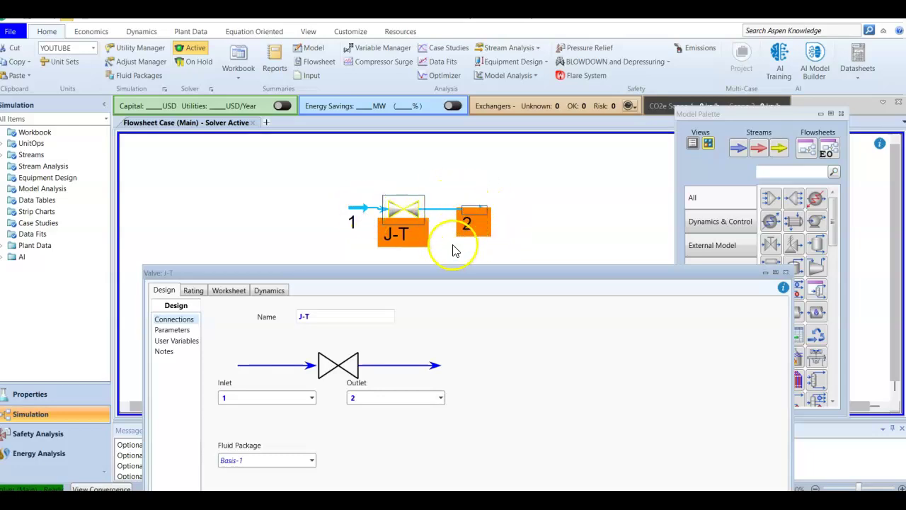
- Select Basis-1 as the J-T valve's fluid package
left_click_drag(446, 272, 470, 55)
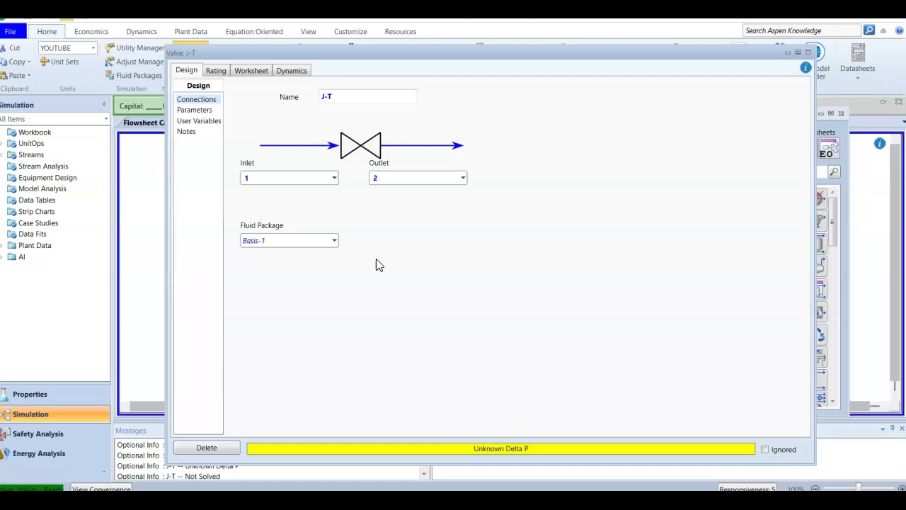
left_click(376, 259)
left_click(419, 227)
left_click(334, 240)
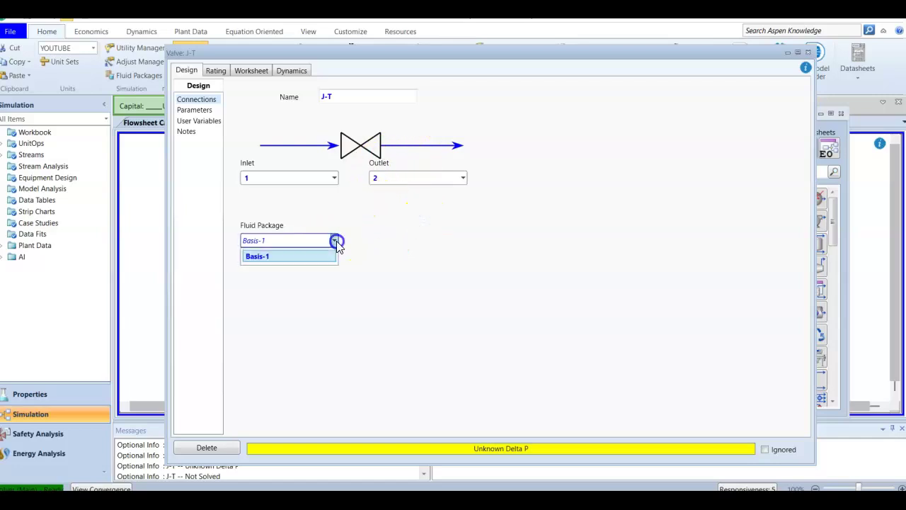
left_click(273, 259)
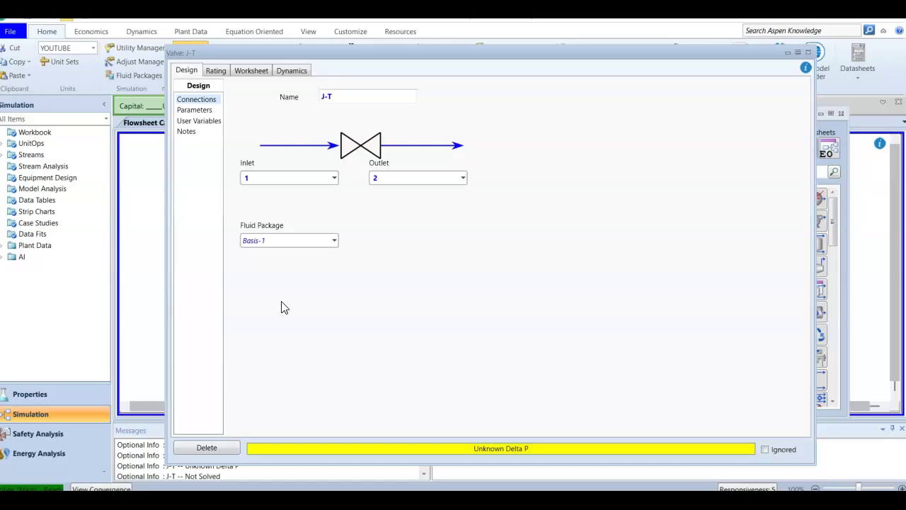
- Review the J-T valve's Delta P parameters, user variables, notes, rating and sizing settings, and dynamic specifications
left_click(203, 124)
left_click(193, 110)
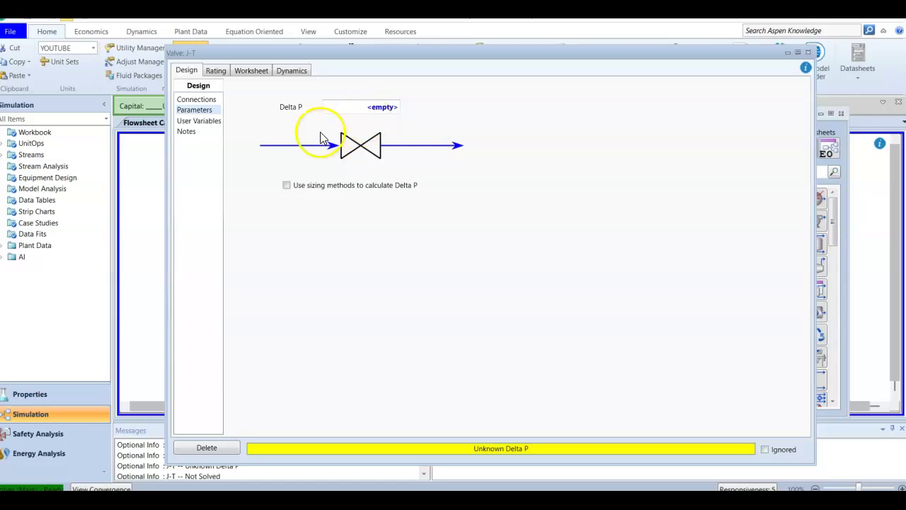
left_click(206, 121)
left_click(192, 131)
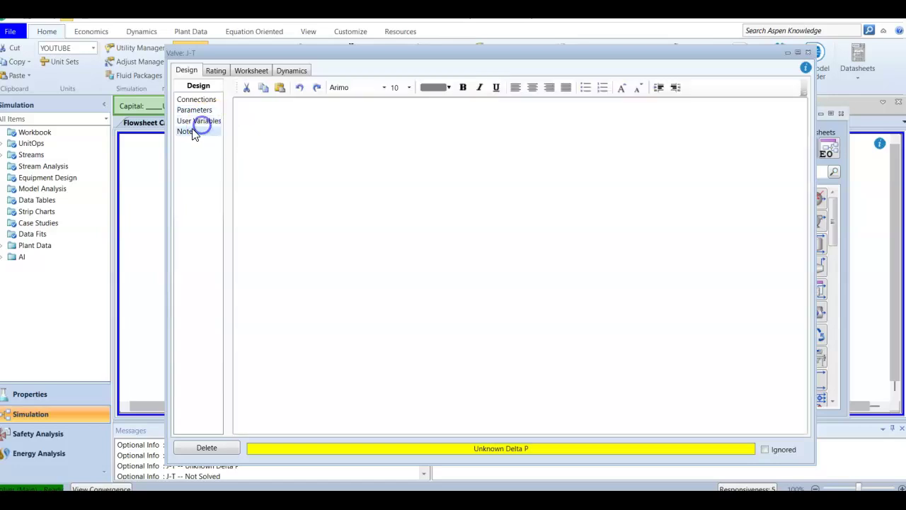
left_click(194, 111)
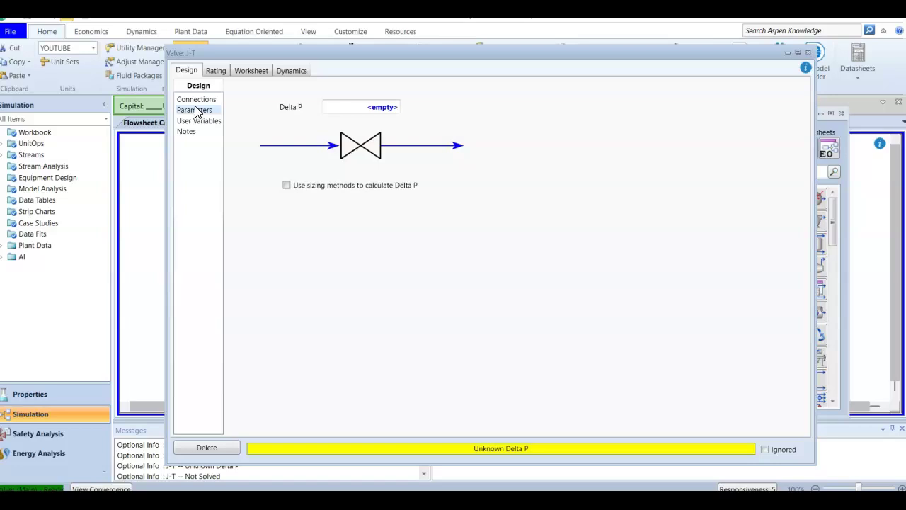
left_click(212, 70)
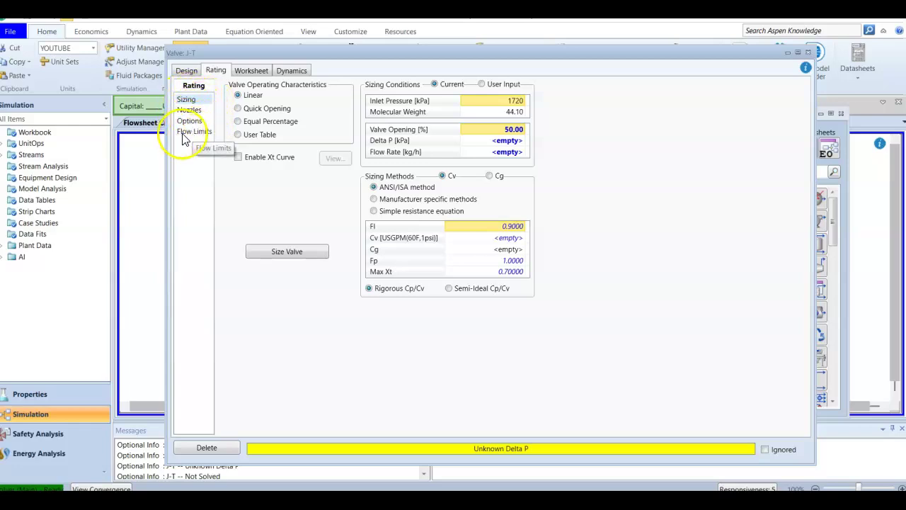
left_click(292, 70)
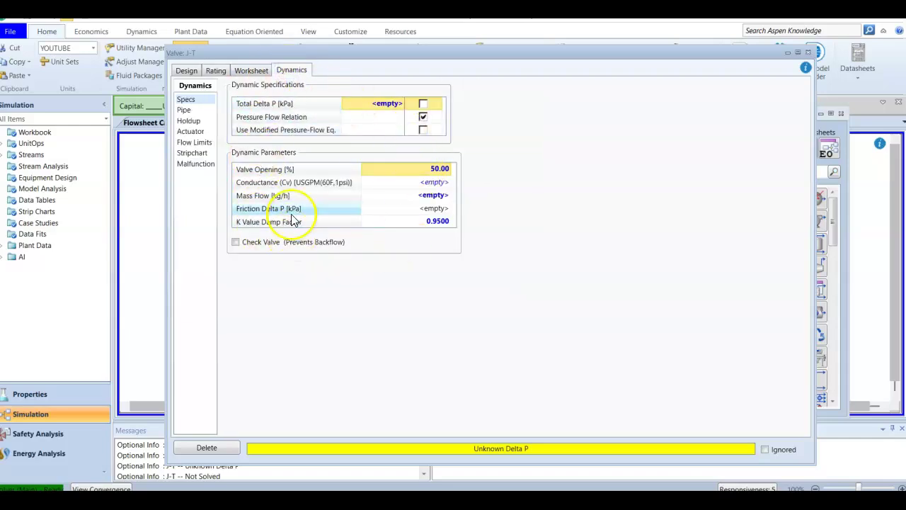
left_click(218, 72)
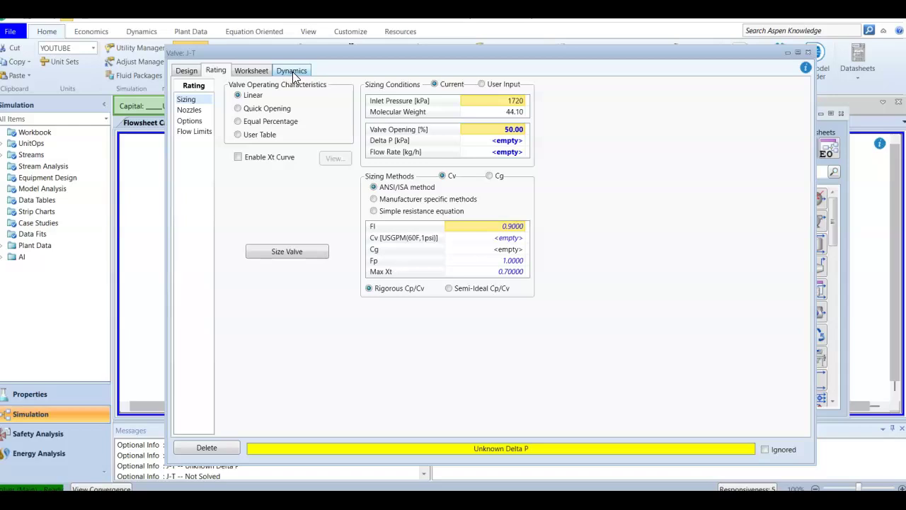
- Examine the J-T valve's worksheet for streams 1 and 2: conditions, properties, composition and PF specs
left_click(262, 73)
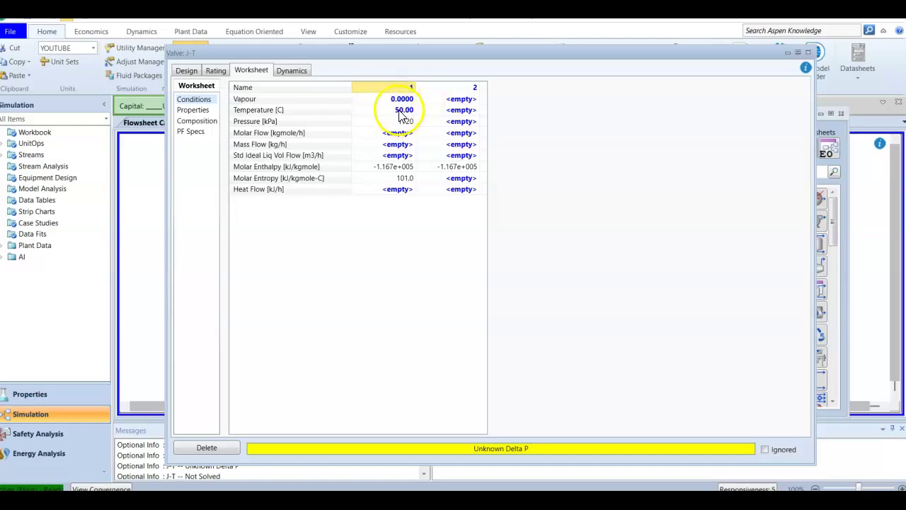
left_click(454, 99)
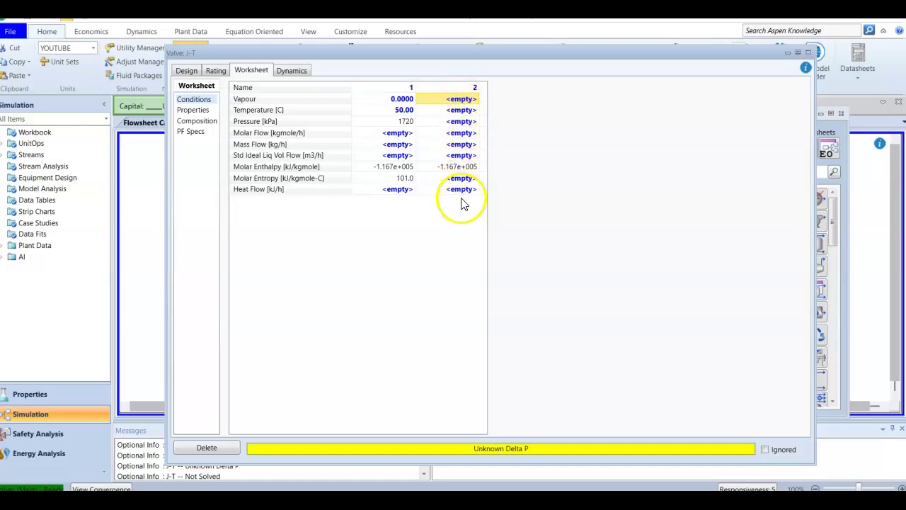
left_click(198, 111)
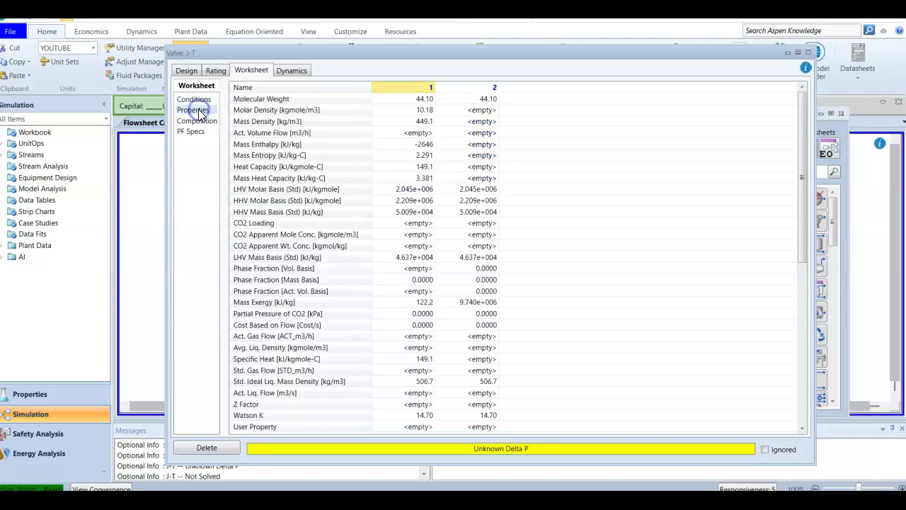
left_click(423, 101)
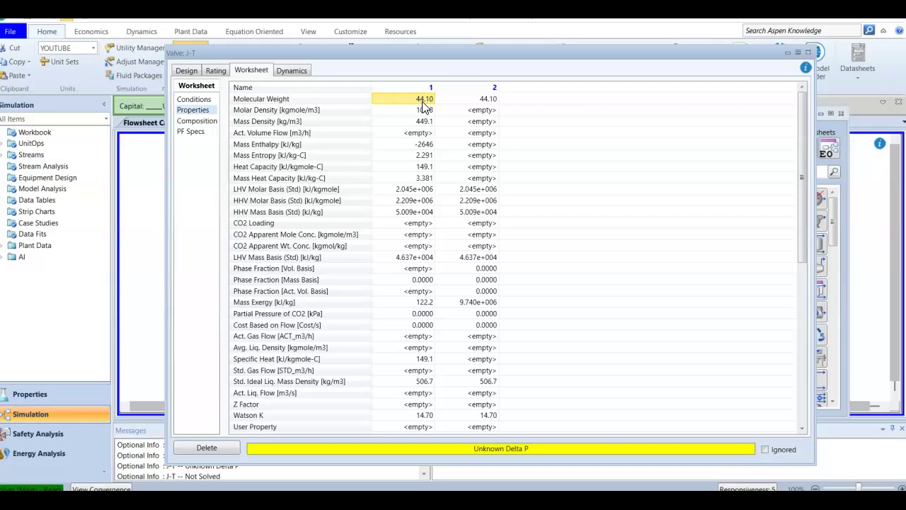
left_click(422, 105)
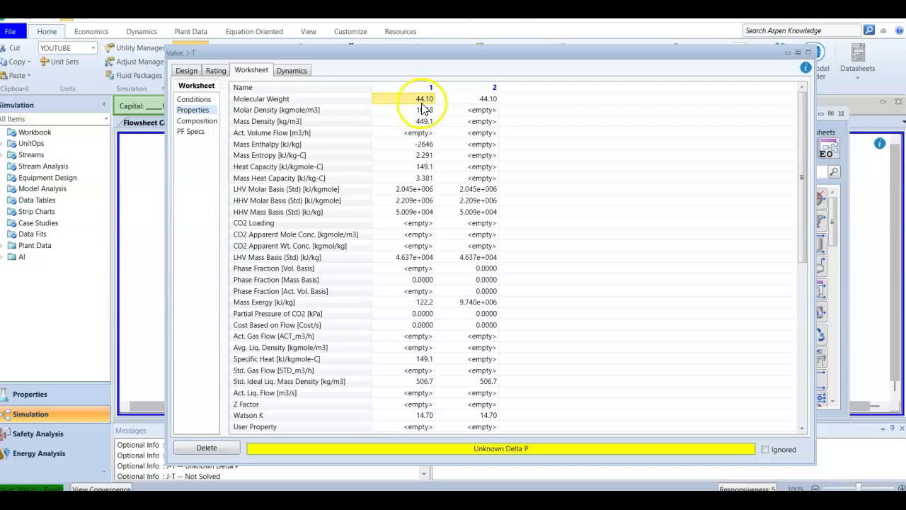
left_click(453, 99)
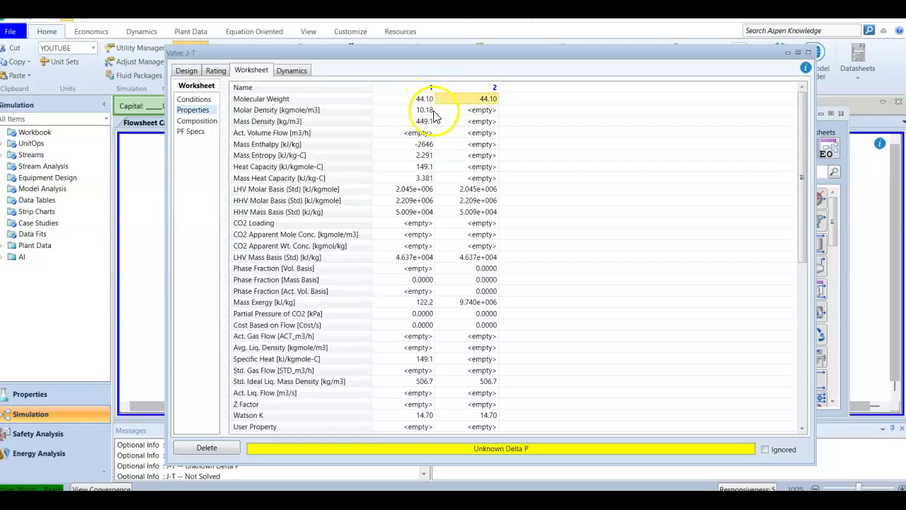
scroll(416, 162, "down", 1)
scroll(416, 162, "down", 9)
scroll(416, 161, "up", 10)
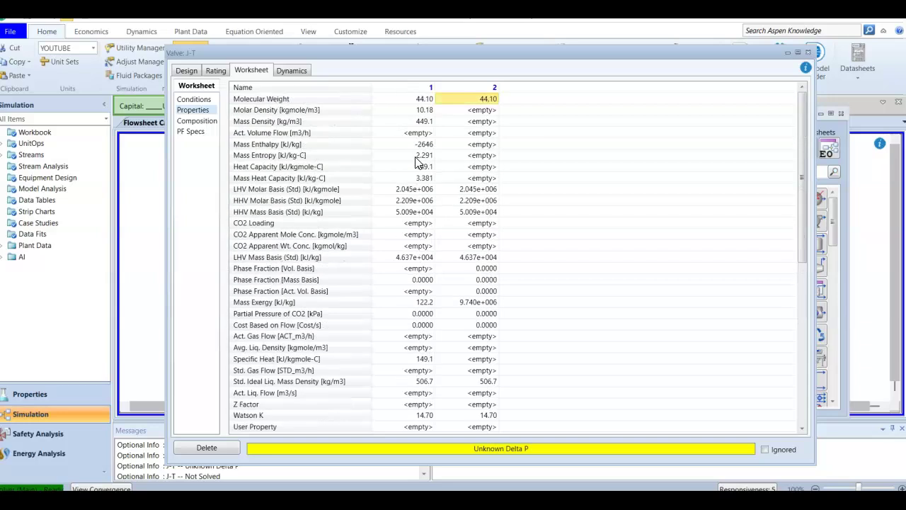
mouse_move(417, 162)
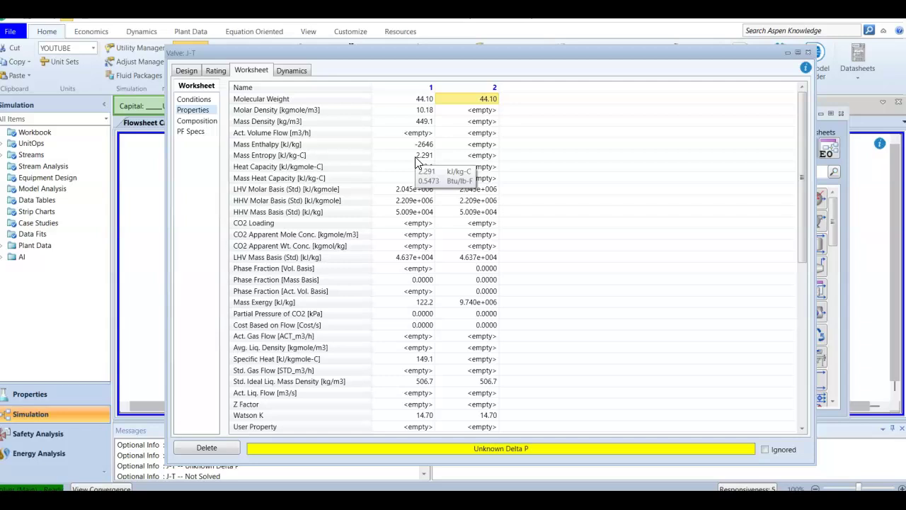
left_click(191, 121)
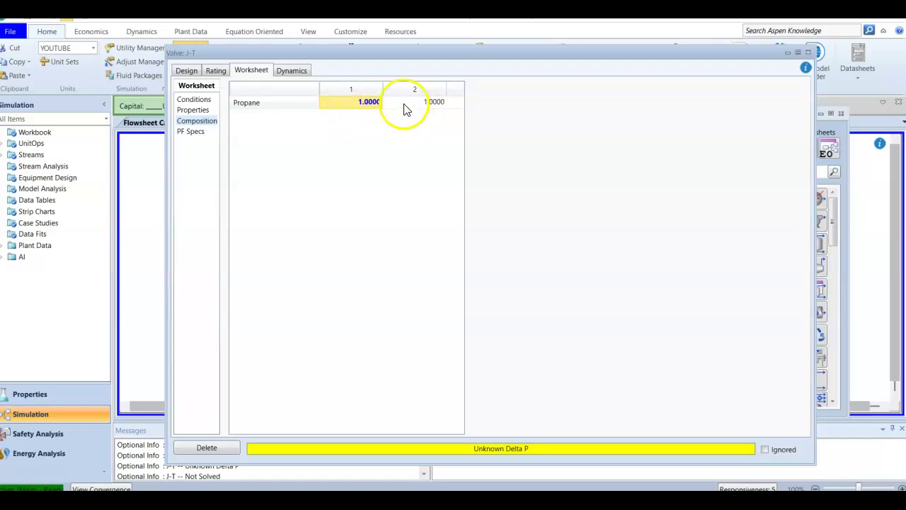
left_click(186, 133)
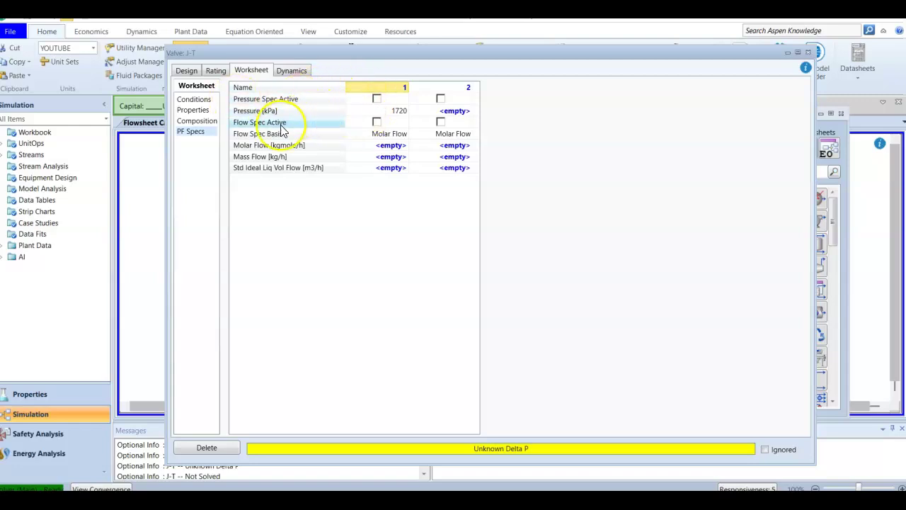
left_click(190, 99)
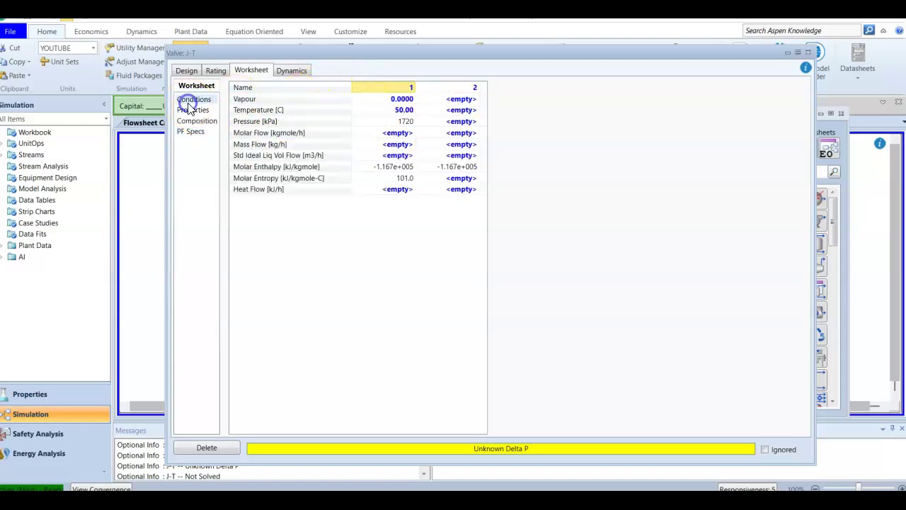
- Close the J-T valve's properties and shift stream 1 farther from the valve on the flowsheet
left_click(808, 52)
left_click(464, 269)
left_click(361, 208)
left_click(425, 277)
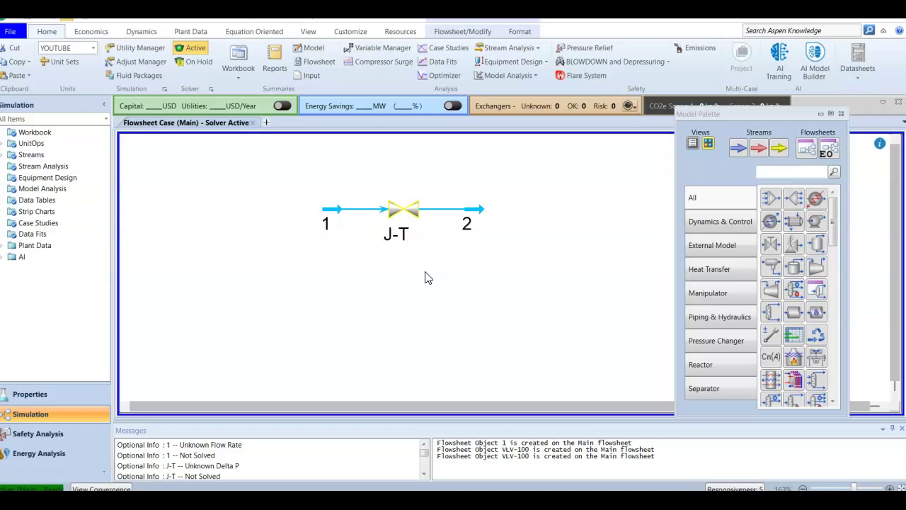
left_click(425, 276)
- Check the refrigeration loop diagram in Microsoft Whiteboard for the unit following stream 2, and return to Aspen HYSYS
left_click(718, 443)
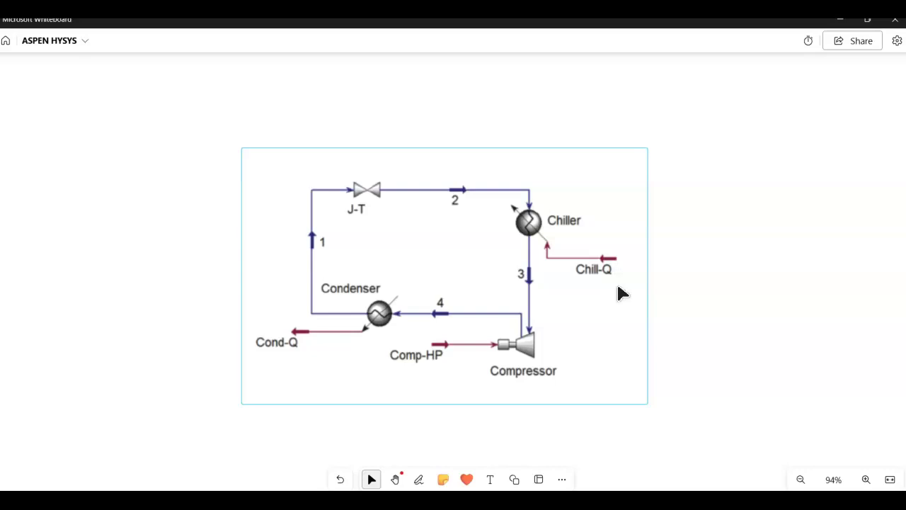
left_click(677, 349)
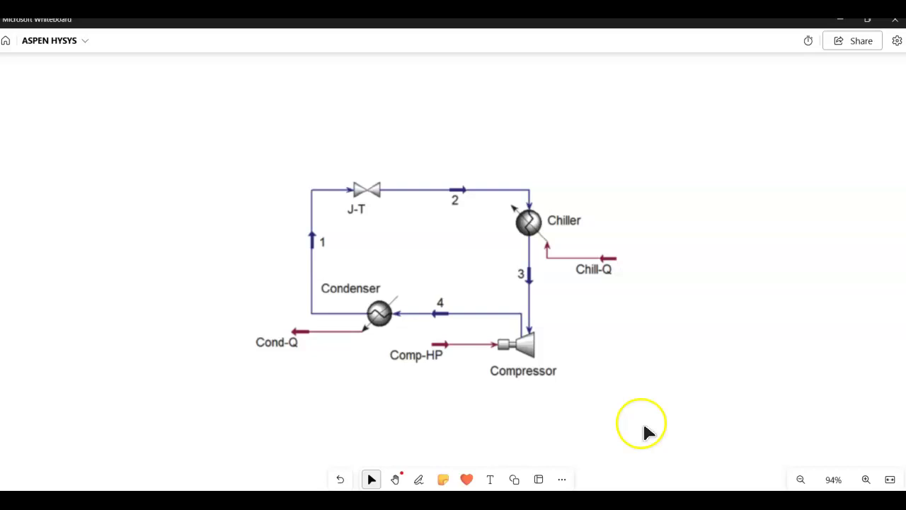
key("alt+Tab")
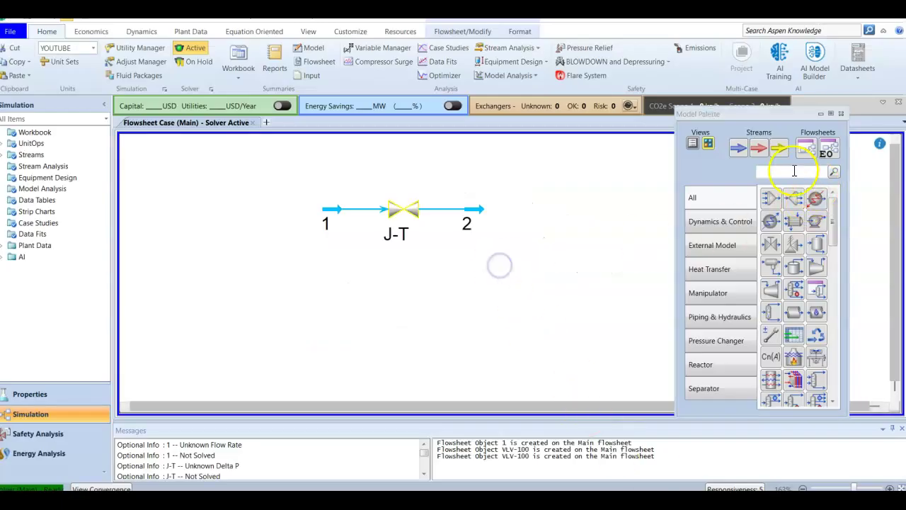
- Find the heater in the model palette and place one on the flowsheet just after stream 2
left_click(794, 171)
type("HEATER")
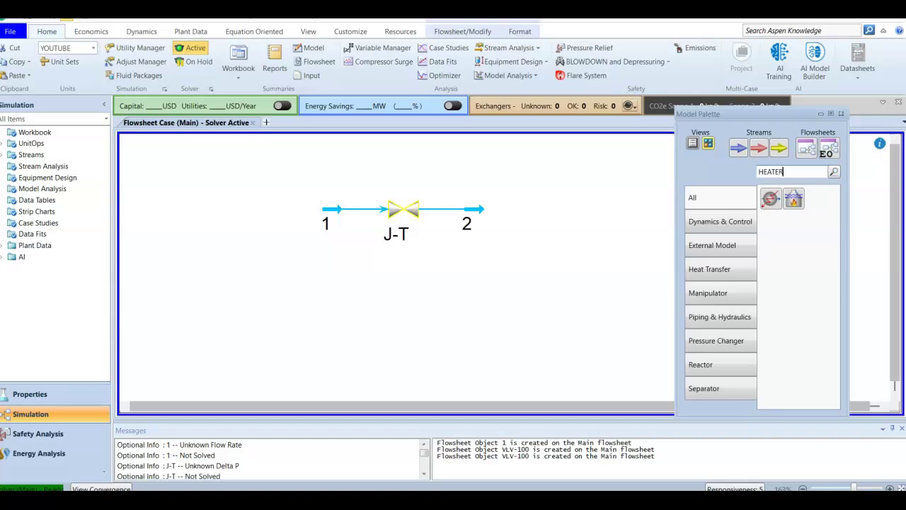
left_click_drag(770, 198, 572, 262)
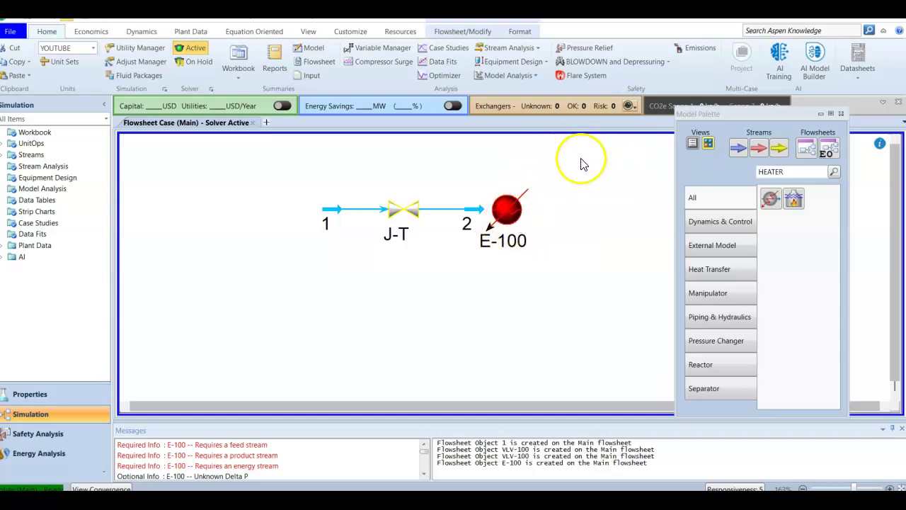
left_click(511, 216)
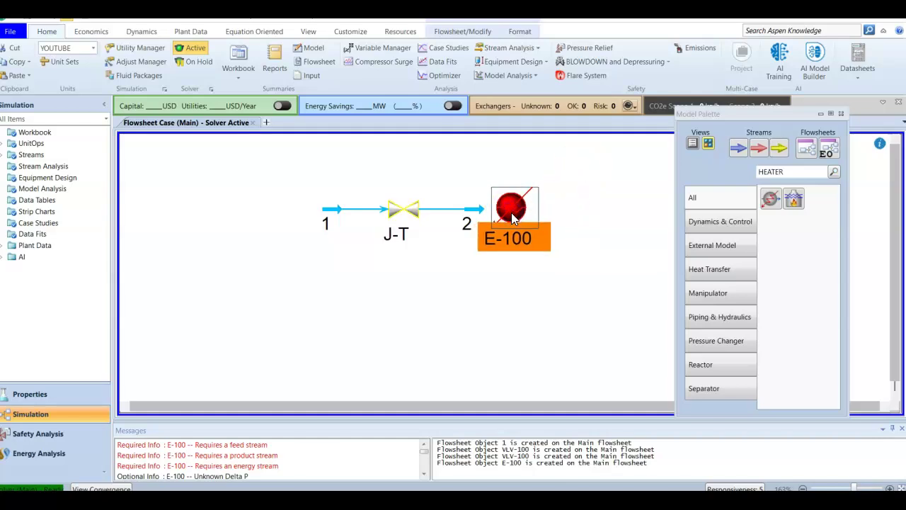
- Open the new heater's properties and rename the unit CHILLER
double_click(511, 212)
left_click_drag(321, 131, 496, 138)
left_click(425, 170)
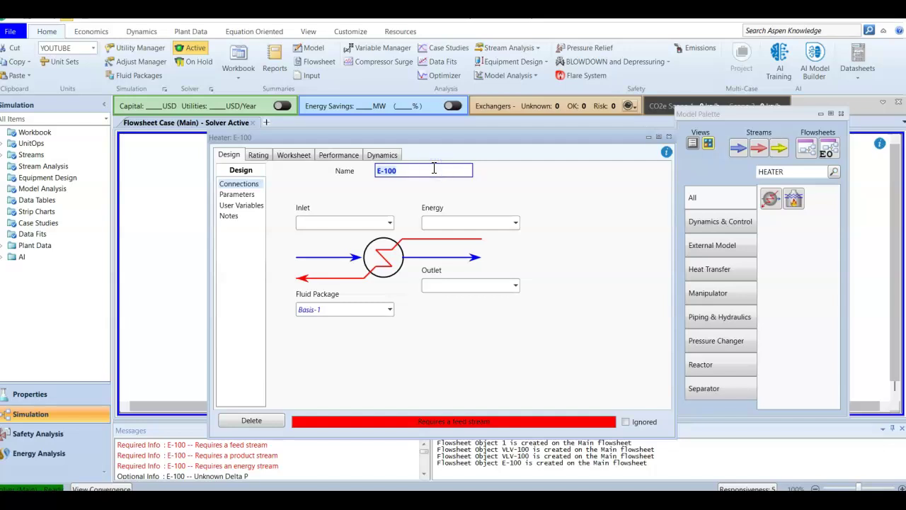
type("CHILLER")
left_click(375, 203)
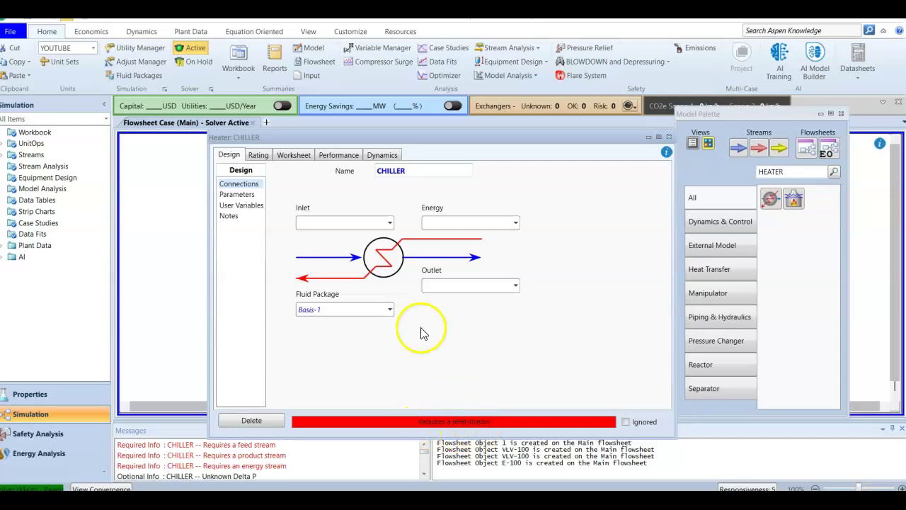
- Connect stream 2 as the chiller's inlet
left_click(389, 223)
left_click(390, 225)
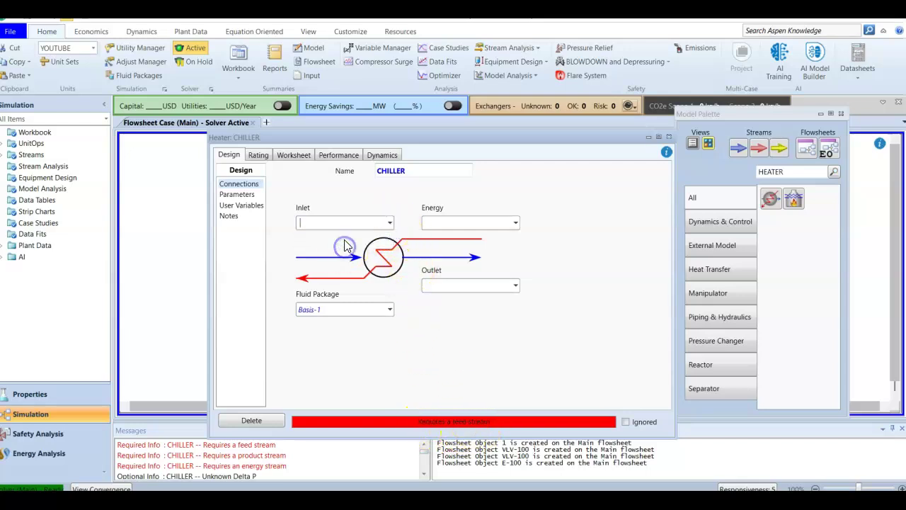
left_click(389, 223)
left_click(358, 243)
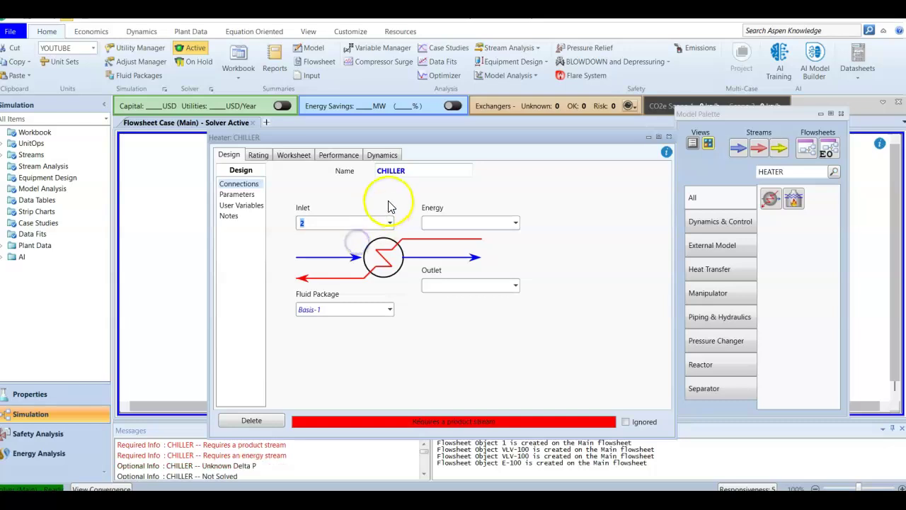
- Create the chiller's energy stream Q-CHILLER and its outlet stream 3
left_click(448, 223)
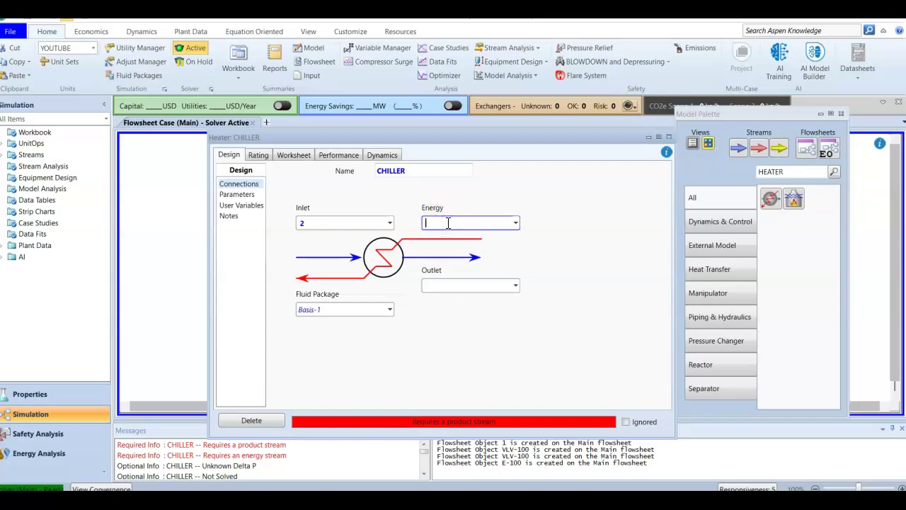
type("Q-CHILLER")
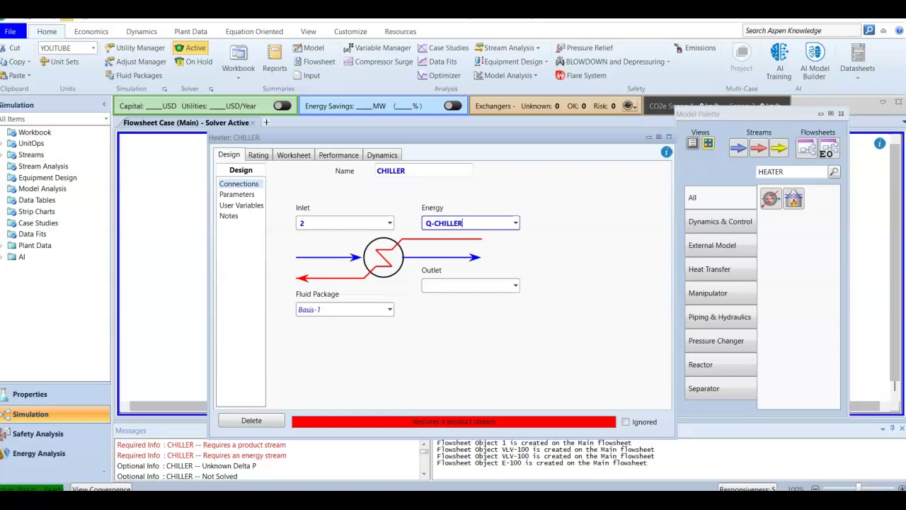
key("Return")
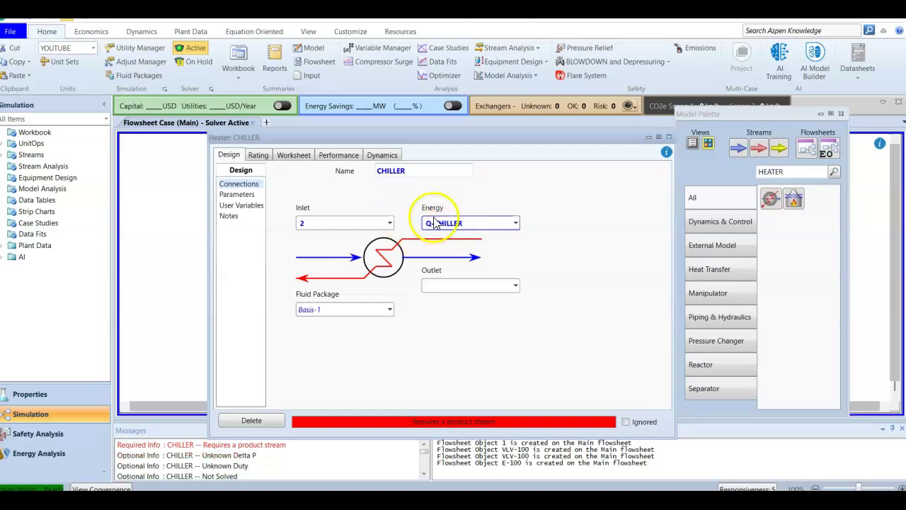
left_click(427, 238)
left_click(447, 284)
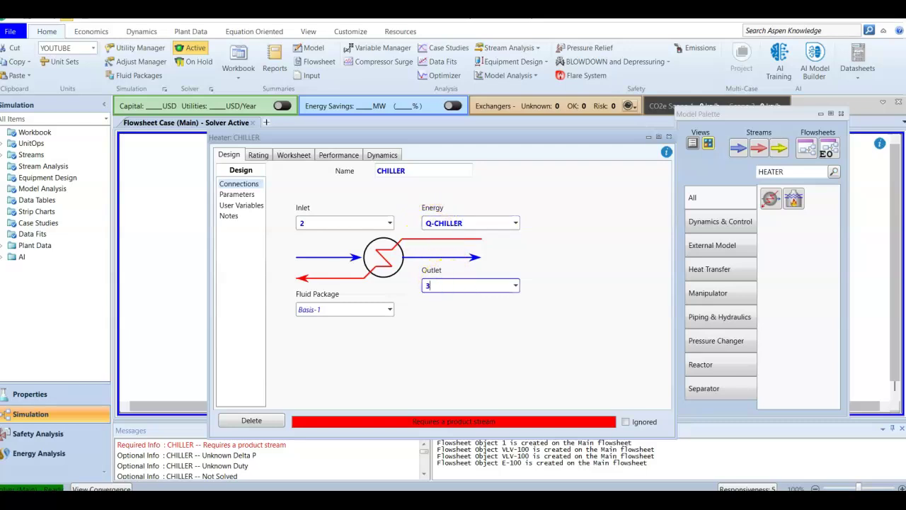
type("3")
key("Return")
left_click(424, 339)
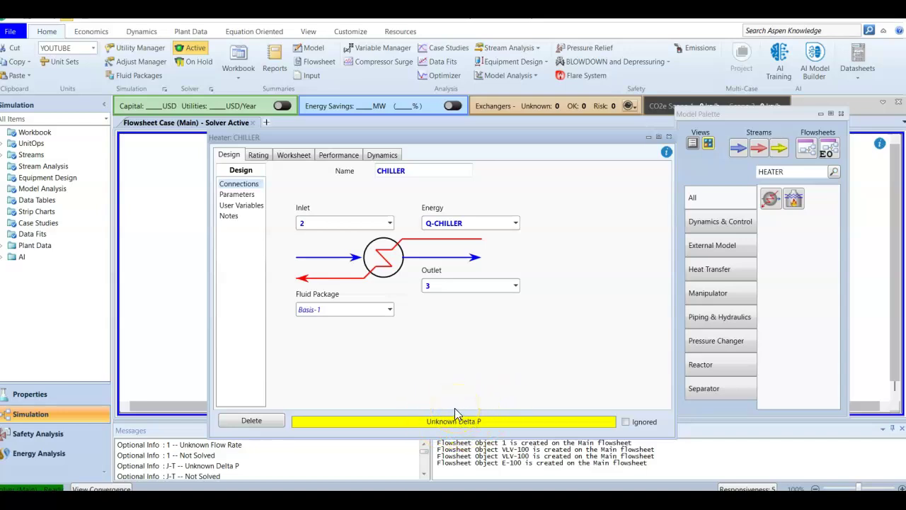
- Set the chiller's pressure drop (Delta P) to 7 kPa in its design parameters
left_click(241, 195)
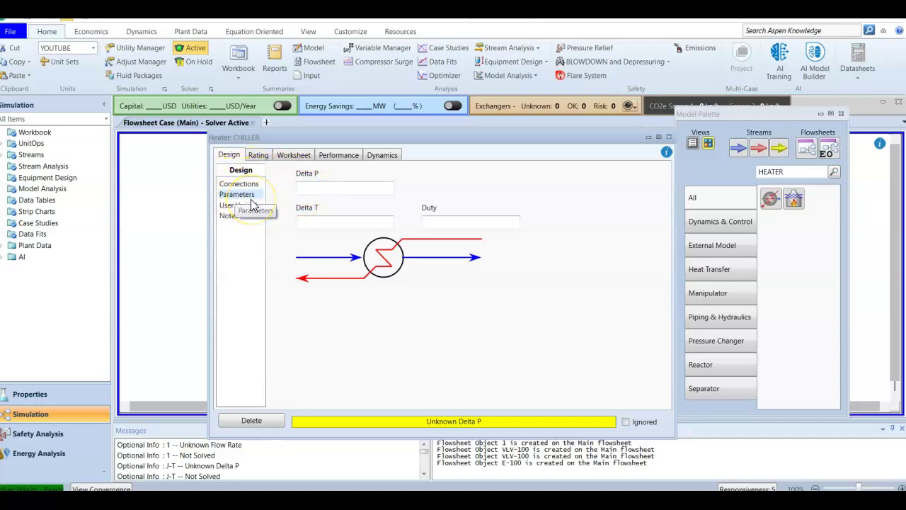
left_click(316, 188)
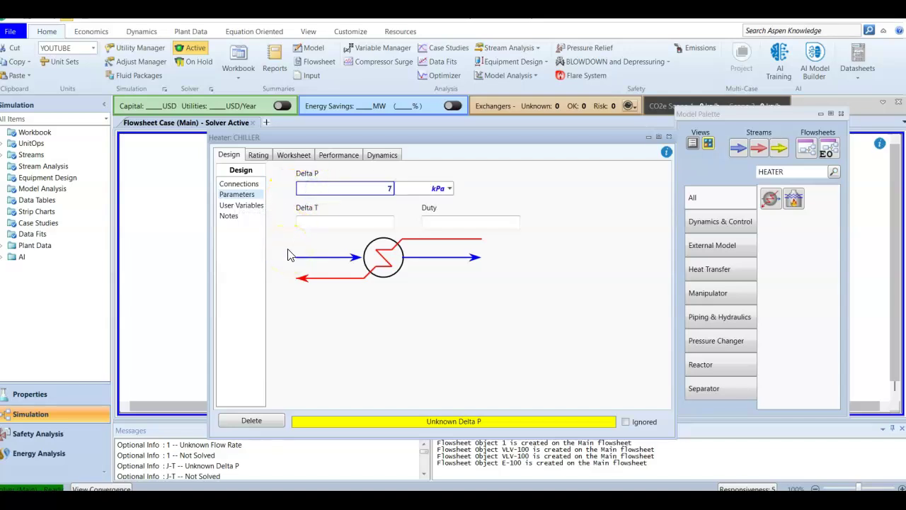
type("7")
key("Return")
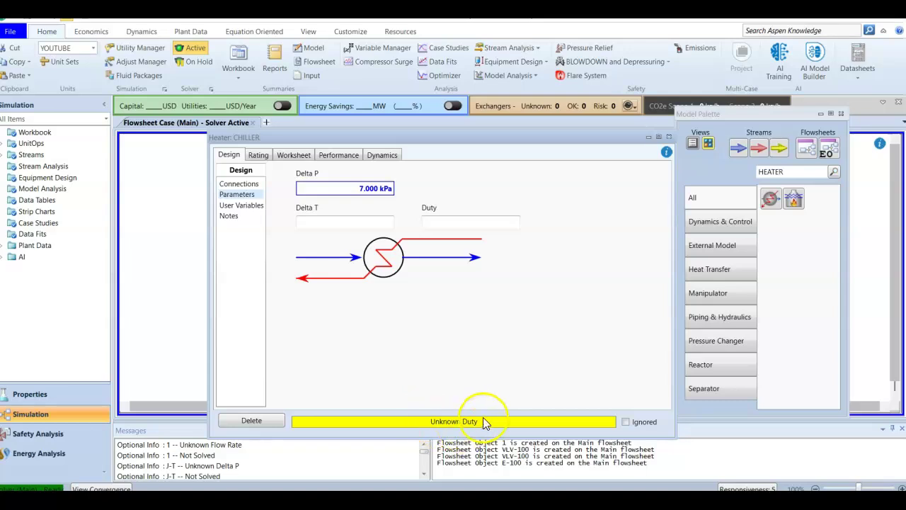
left_click(481, 369)
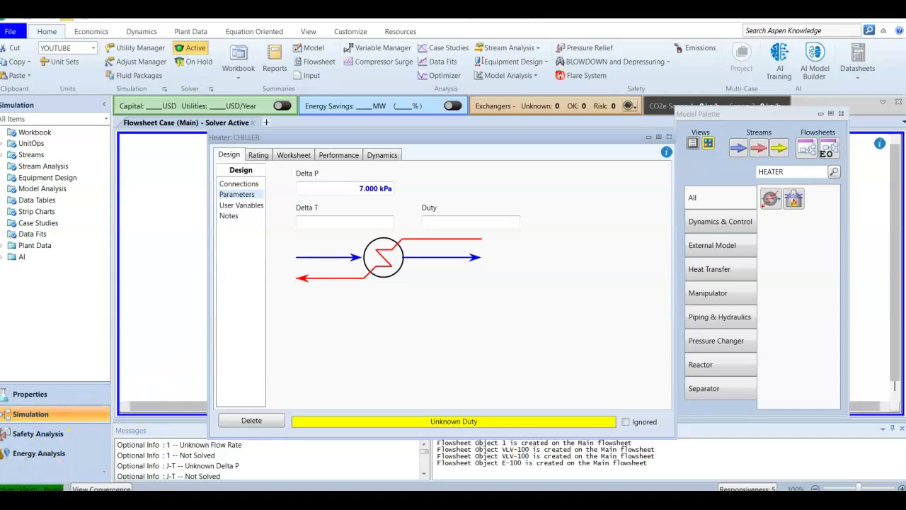
- Examine the chiller's Delta T and Duty parameters and their units
left_click(445, 223)
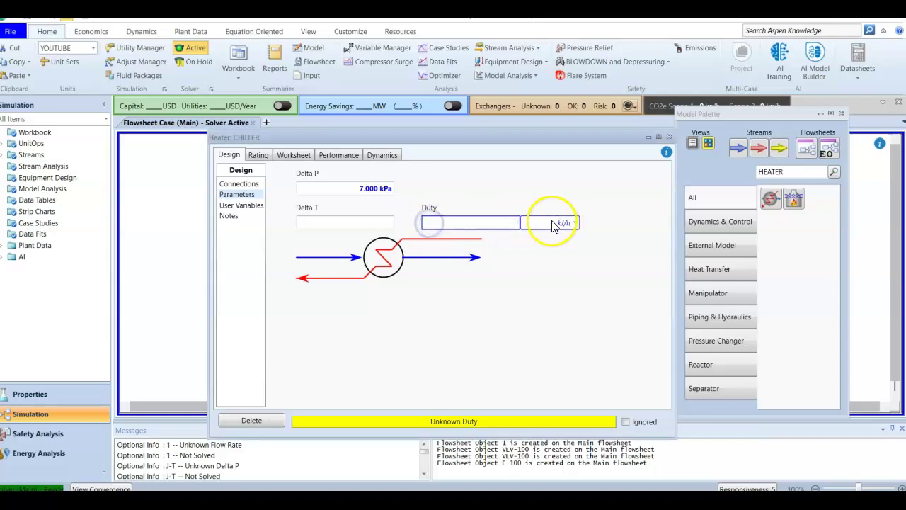
left_click(518, 258)
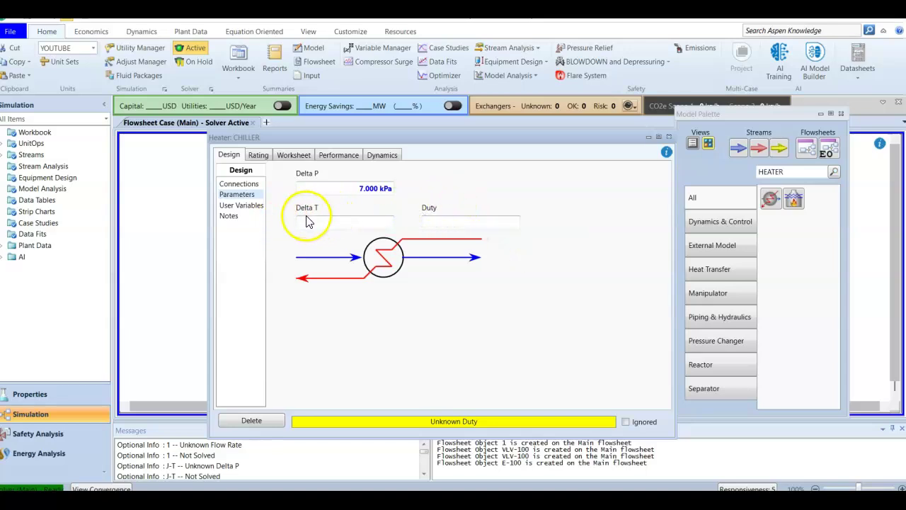
left_click(434, 221)
left_click(345, 223)
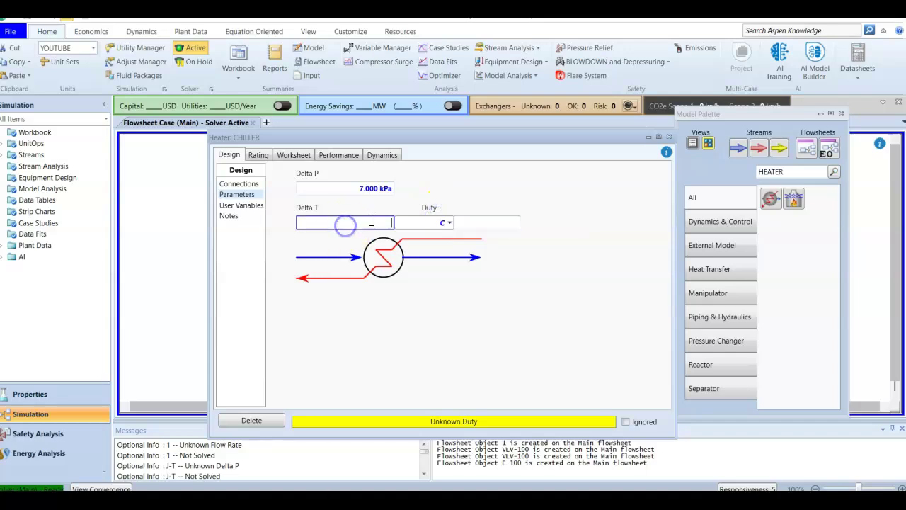
left_click(504, 223)
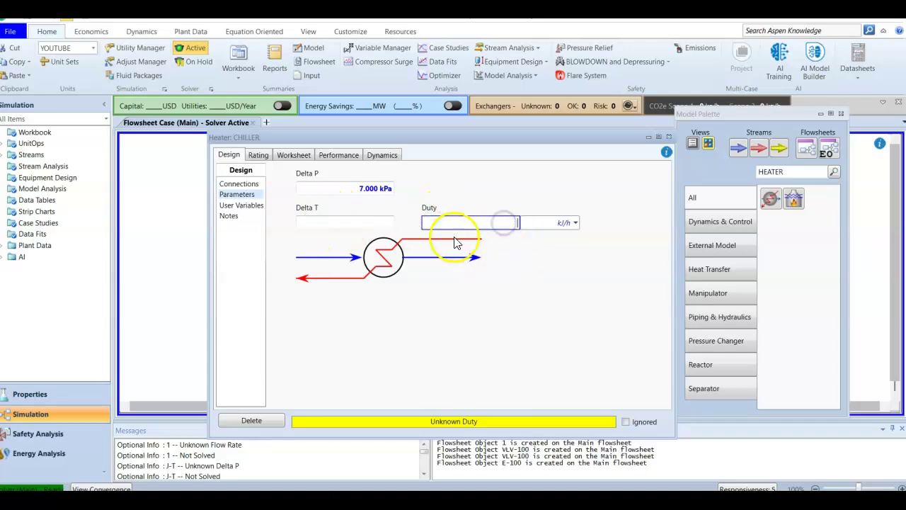
left_click(470, 303)
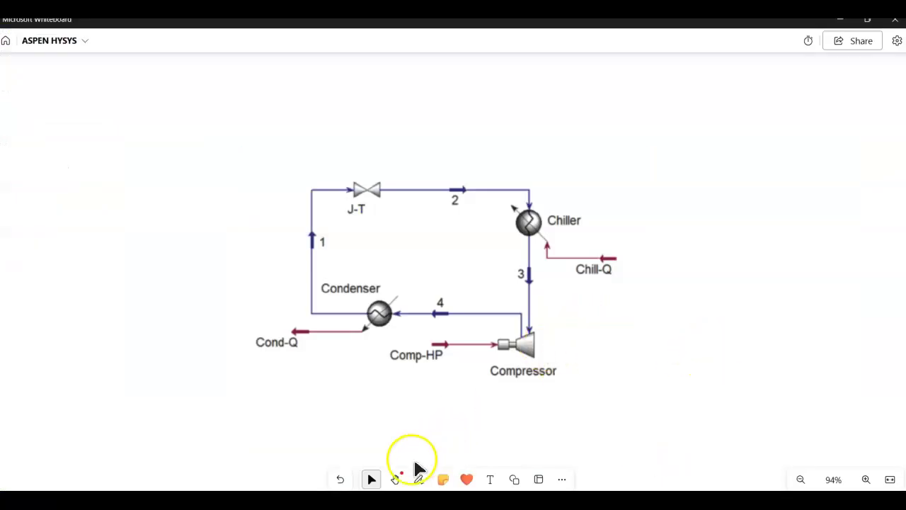
- In Microsoft Whiteboard, handwrite the red equation Q chiller = ṁ · Cp · ΔT in blank space beside the loop diagram
left_click(396, 479)
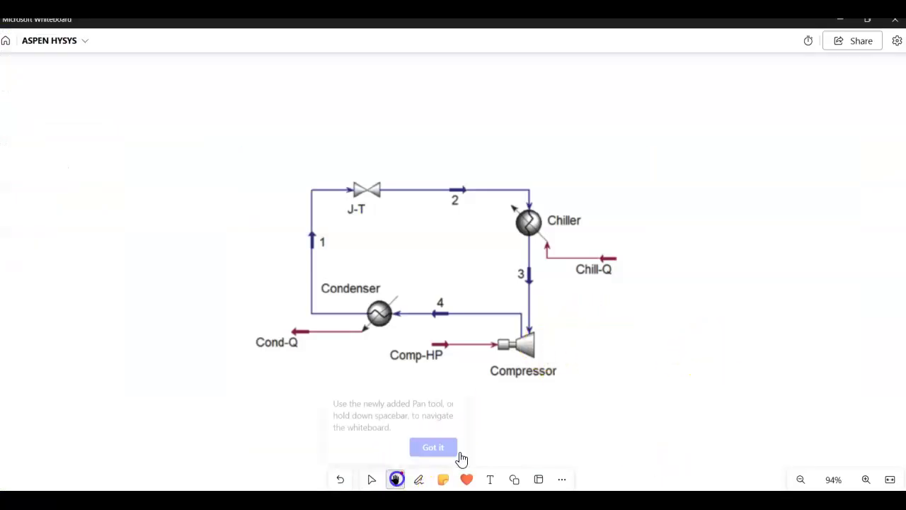
left_click_drag(711, 306, 347, 265)
left_click(446, 439)
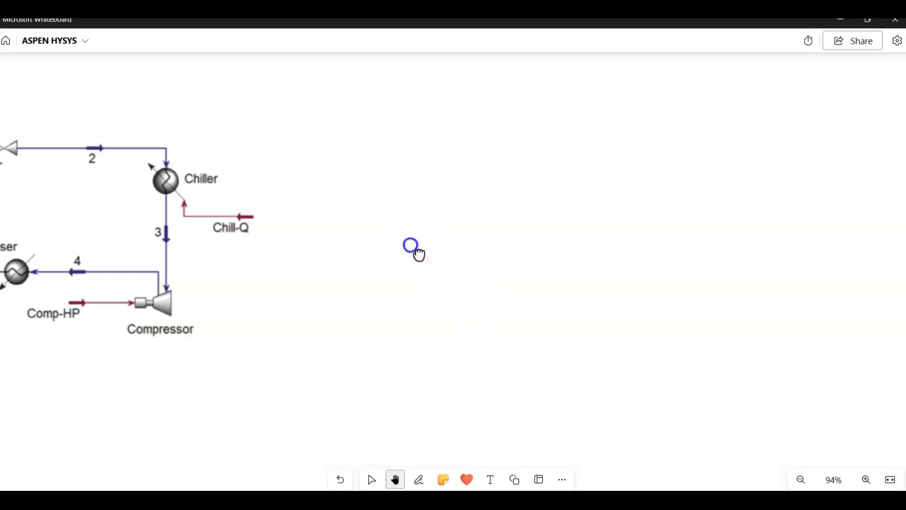
left_click_drag(418, 253, 348, 253)
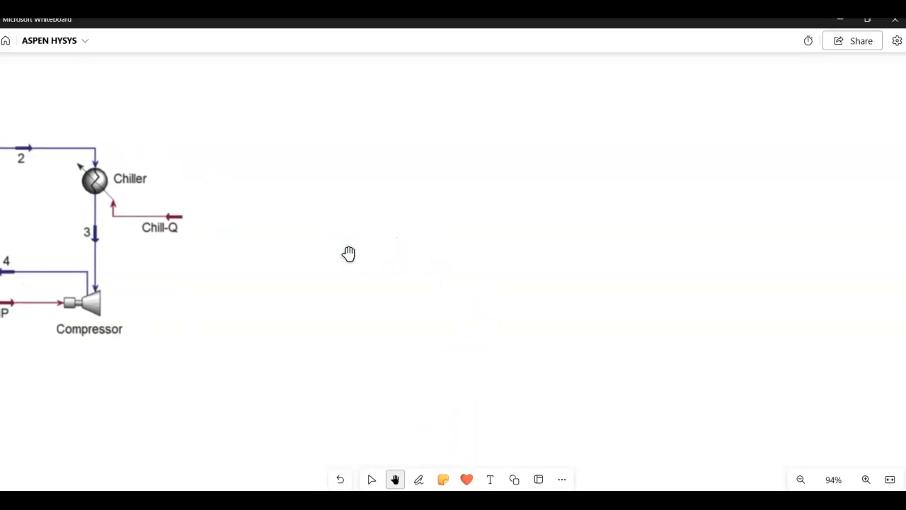
key("ctrl+alt+d")
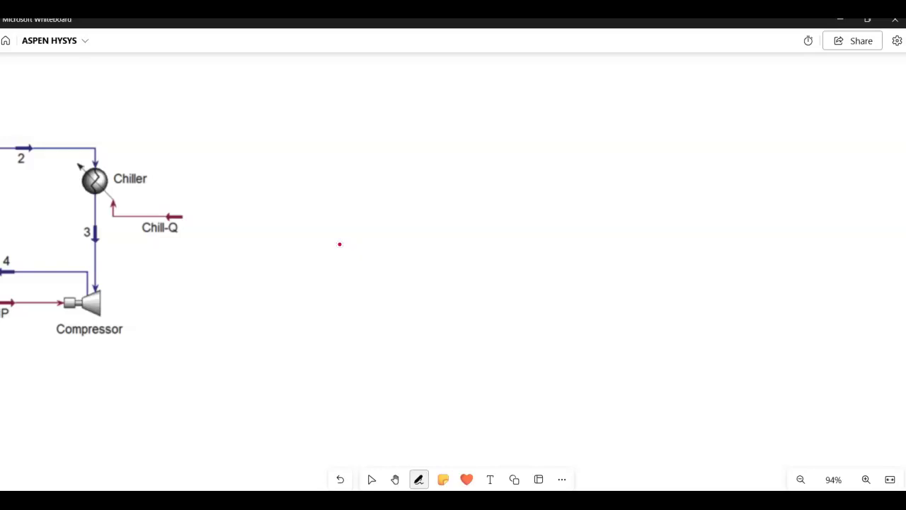
mouse_move(388, 101)
left_mouse_down()
mouse_move(366, 108)
mouse_move(408, 106)
mouse_move(388, 101)
mouse_move(420, 127)
mouse_move(413, 152)
mouse_move(499, 139)
left_mouse_up()
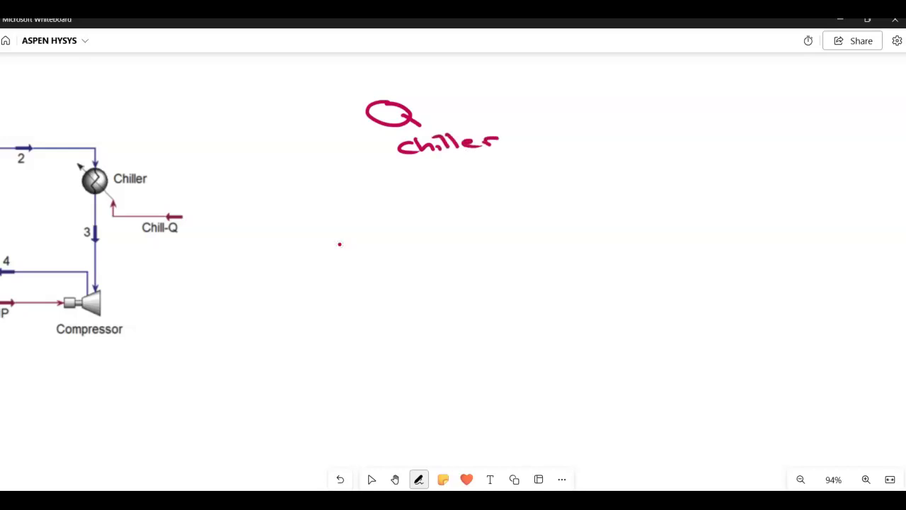
left_click_drag(536, 114, 554, 113)
left_click_drag(535, 122, 607, 119)
mouse_move(655, 104)
left_mouse_down()
mouse_move(650, 118)
mouse_move(735, 113)
mouse_move(762, 95)
mouse_move(745, 115)
left_mouse_up()
left_click(690, 111)
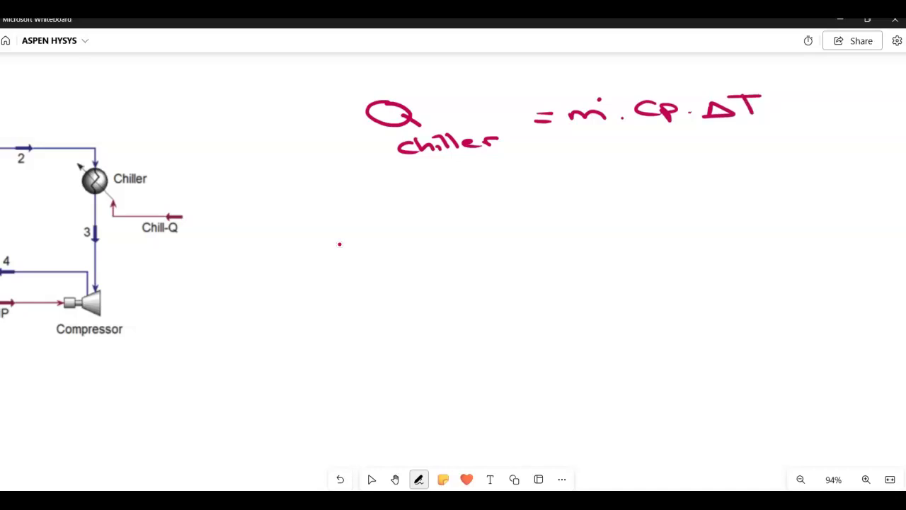
- With the blue pen, draw a cloud around Q chiller and write Duty and kJ/hr beneath it
left_click(419, 480)
left_click(391, 454)
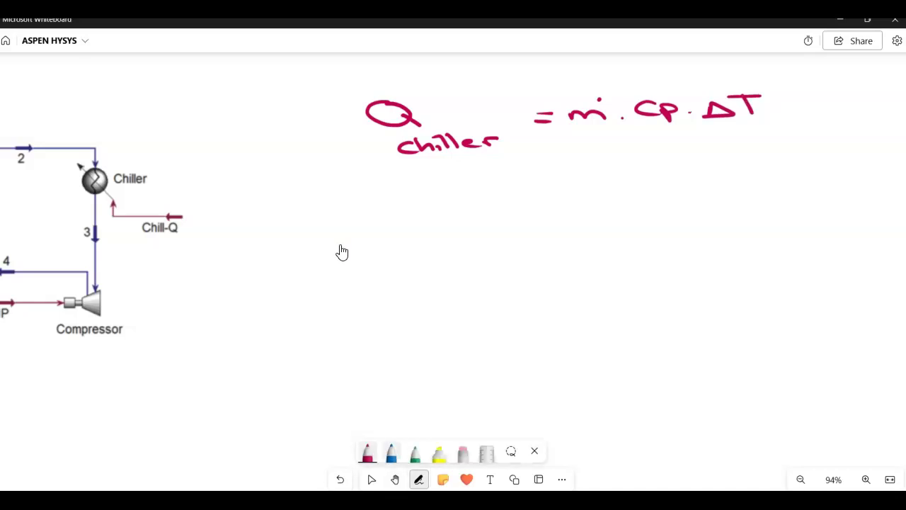
mouse_move(400, 83)
left_mouse_down()
mouse_move(356, 96)
mouse_move(375, 154)
mouse_move(471, 159)
mouse_move(497, 124)
mouse_move(389, 82)
left_mouse_up()
mouse_move(391, 188)
left_mouse_down()
mouse_move(394, 207)
mouse_move(451, 191)
mouse_move(468, 197)
mouse_move(454, 212)
mouse_move(459, 185)
left_mouse_up()
mouse_move(410, 231)
left_mouse_down()
mouse_move(421, 250)
mouse_move(438, 250)
mouse_move(432, 255)
mouse_move(454, 238)
mouse_move(456, 255)
left_mouse_up()
mouse_move(470, 234)
left_mouse_down()
mouse_move(498, 249)
mouse_move(514, 235)
left_mouse_up()
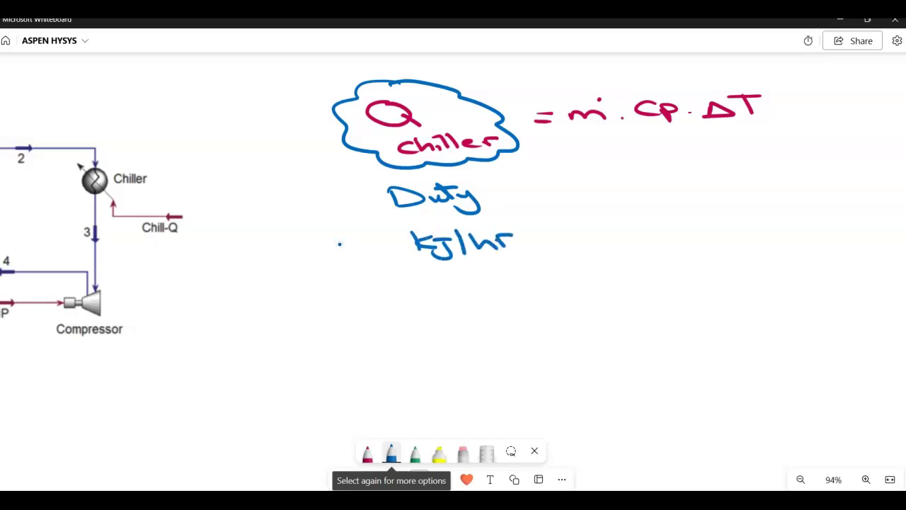
- Write the mass flow unit kg/hr as a fraction under ṁ in the duty equation
mouse_move(566, 143)
left_mouse_down()
mouse_move(566, 165)
mouse_move(585, 165)
left_mouse_up()
mouse_move(599, 153)
left_mouse_down()
mouse_move(572, 171)
mouse_move(622, 182)
left_mouse_up()
mouse_move(580, 187)
left_mouse_down()
mouse_move(582, 205)
mouse_move(602, 204)
left_mouse_up()
left_click_drag(606, 205, 621, 192)
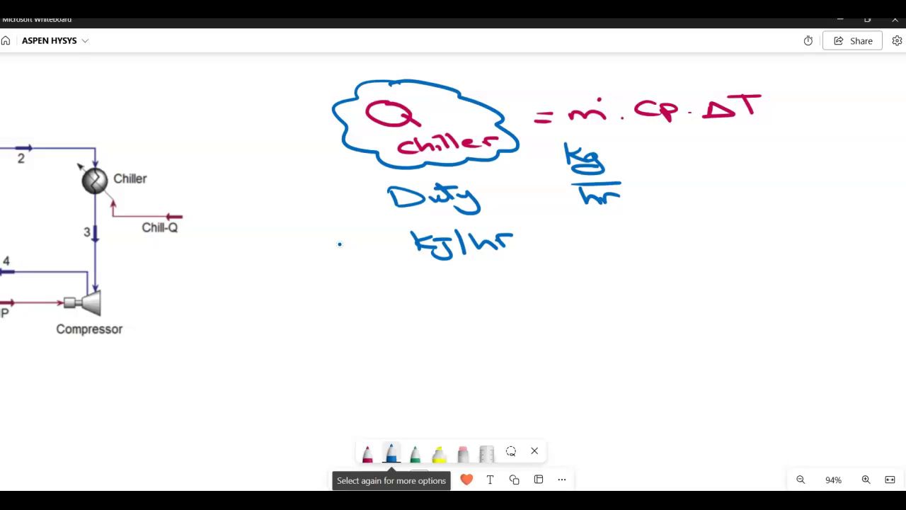
- Draw an arrow pointing to Cp in the duty equation and write Cp = Q / (m · ΔT) lower on the board
mouse_move(661, 136)
left_mouse_down()
mouse_move(668, 155)
mouse_move(663, 133)
mouse_move(671, 140)
left_mouse_up()
left_click(696, 338)
mouse_move(626, 347)
left_mouse_down()
mouse_move(604, 356)
mouse_move(622, 366)
left_mouse_up()
mouse_move(628, 354)
left_mouse_down()
mouse_move(629, 372)
mouse_move(630, 362)
left_mouse_up()
left_click_drag(645, 354, 657, 360)
mouse_move(698, 330)
left_mouse_down()
mouse_move(674, 338)
mouse_move(698, 331)
mouse_move(721, 354)
left_mouse_up()
left_click_drag(675, 375, 701, 376)
left_click_drag(708, 375, 740, 361)
left_click_drag(730, 362, 729, 373)
- Annotate the Cp formula with 1 kg for m and 1°C for ΔT, circle Q and underline Cp
left_click_drag(671, 394, 688, 383)
left_click_drag(678, 382, 688, 384)
mouse_move(636, 405)
left_mouse_down()
mouse_move(644, 419)
mouse_move(681, 409)
mouse_move(685, 422)
left_mouse_up()
mouse_move(731, 387)
left_mouse_down()
mouse_move(737, 416)
mouse_move(748, 400)
mouse_move(755, 413)
left_mouse_up()
mouse_move(708, 317)
left_mouse_down()
mouse_move(663, 343)
mouse_move(721, 323)
mouse_move(691, 352)
left_mouse_up()
left_click_drag(604, 378, 630, 381)
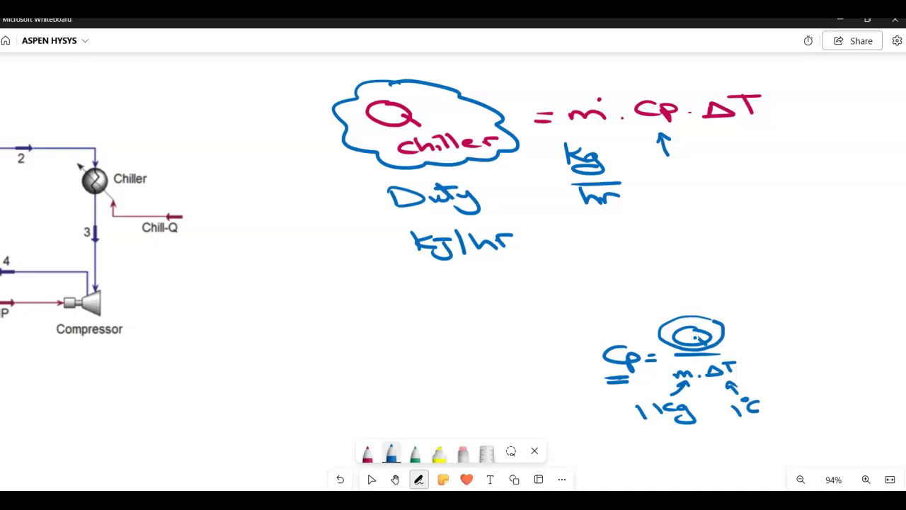
- Draw an arrow pointing to ΔT in the duty equation and write the example 100°C → 150°C below it
mouse_move(754, 147)
left_mouse_down()
mouse_move(744, 129)
mouse_move(757, 133)
left_mouse_up()
left_click_drag(764, 251, 765, 263)
mouse_move(777, 254)
left_mouse_down()
mouse_move(785, 262)
mouse_move(787, 255)
left_mouse_up()
mouse_move(795, 247)
left_mouse_down()
mouse_move(813, 259)
mouse_move(850, 256)
mouse_move(839, 260)
left_mouse_up()
mouse_move(779, 279)
left_mouse_down()
mouse_move(781, 290)
mouse_move(813, 282)
left_mouse_up()
left_click_drag(814, 272, 837, 290)
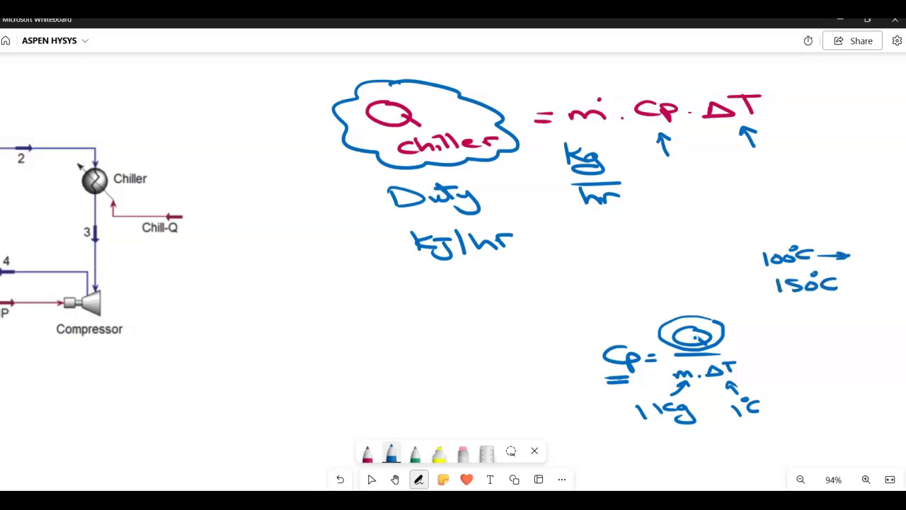
- Write the temperature difference 50°C and (150 − 100°C) under ΔT, then draw a cloud around ΔT
mouse_move(740, 168)
left_mouse_down()
mouse_move(756, 167)
mouse_move(743, 183)
mouse_move(770, 165)
left_mouse_up()
mouse_move(779, 170)
left_mouse_down()
mouse_move(796, 179)
mouse_move(791, 192)
left_mouse_up()
left_click_drag(787, 300, 813, 302)
mouse_move(743, 208)
left_mouse_down()
mouse_move(744, 222)
mouse_move(820, 214)
left_mouse_up()
mouse_move(827, 209)
left_mouse_down()
mouse_move(831, 218)
mouse_move(867, 200)
mouse_move(885, 212)
left_mouse_up()
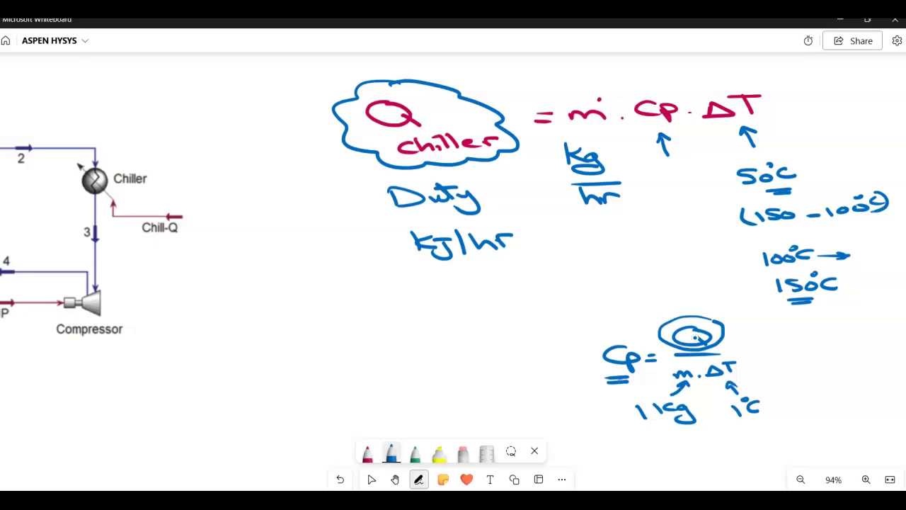
mouse_move(758, 69)
left_mouse_down()
mouse_move(690, 99)
mouse_move(729, 146)
mouse_move(792, 122)
mouse_move(766, 84)
left_mouse_up()
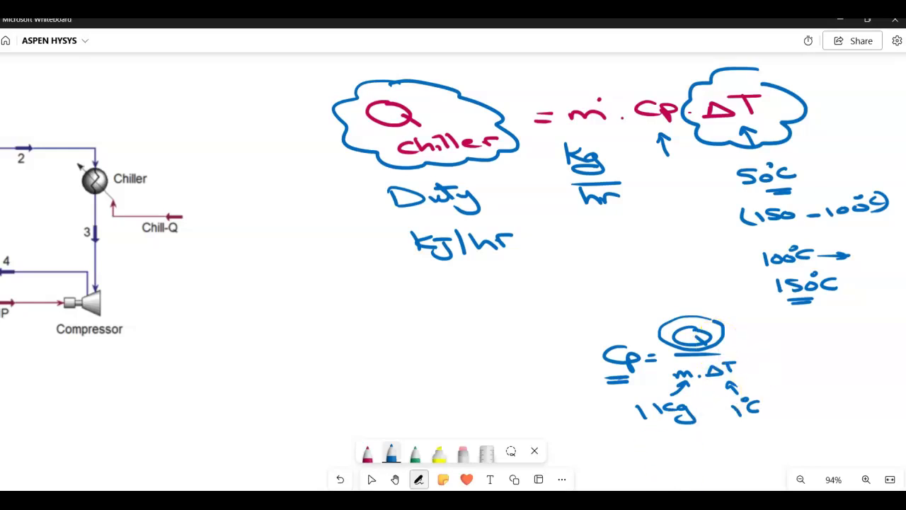
- Return to Aspen HYSYS, enter 1E6 kJ/h as the chiller's duty, and switch back to the notes in Microsoft Whiteboard
key("alt+Tab")
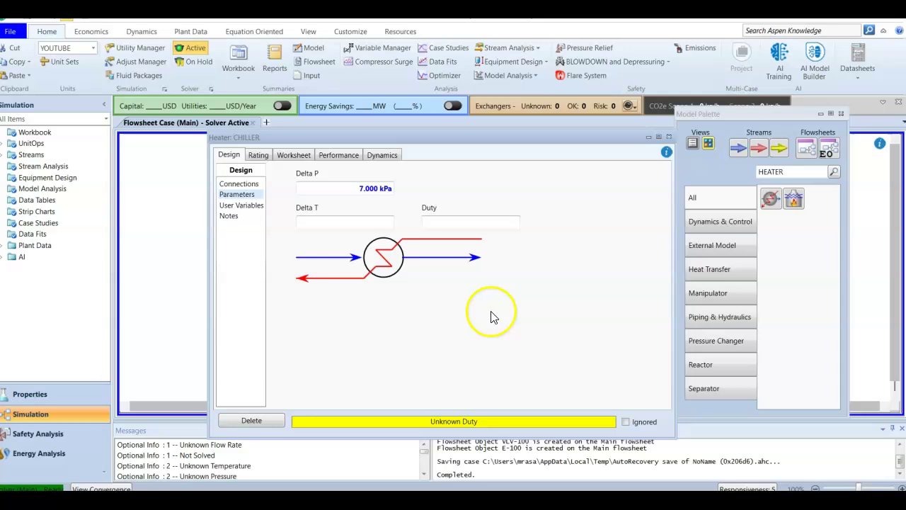
left_click(317, 225)
left_click(325, 252)
left_click(428, 221)
left_click(454, 247)
left_click(437, 221)
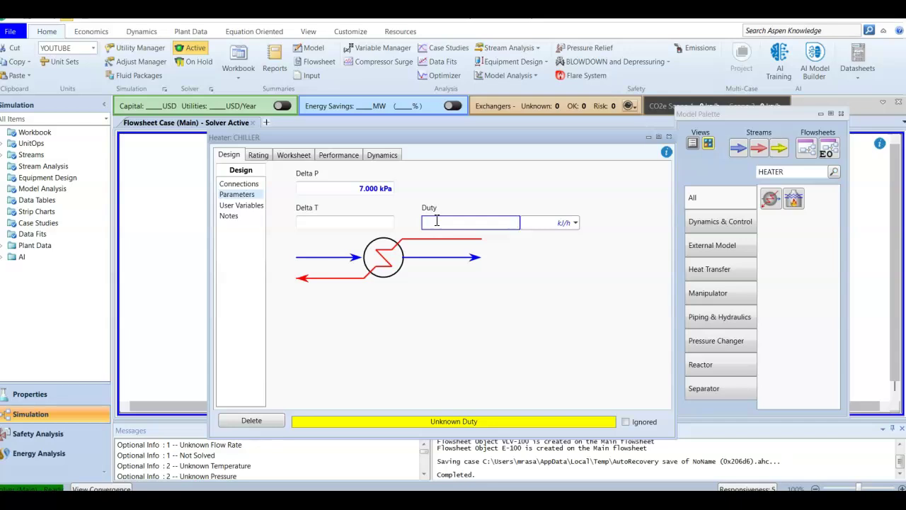
type("1E6")
left_click(641, 487)
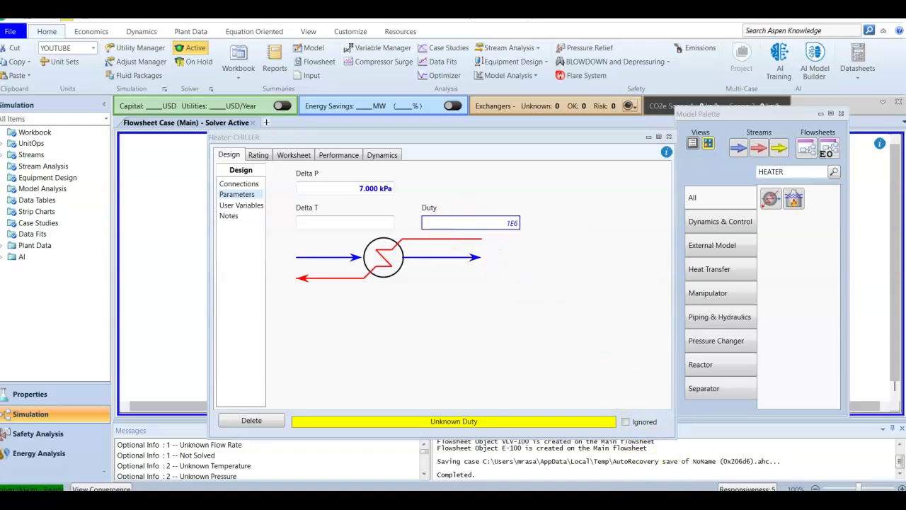
key("alt+Tab")
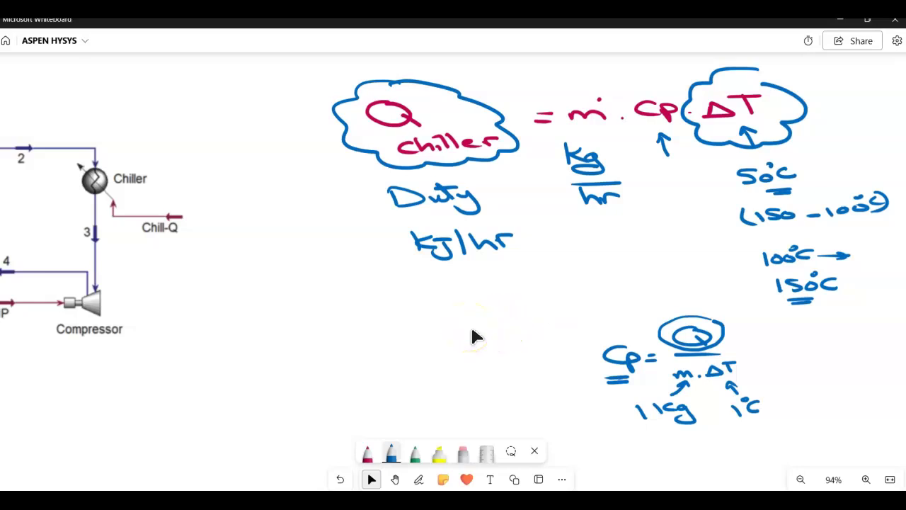
- Write the duty value 1,000,000 kJ/hr in the empty area below the duty units
left_click_drag(294, 308, 303, 326)
left_click_drag(310, 319, 312, 331)
mouse_move(341, 313)
left_mouse_down()
mouse_move(389, 312)
mouse_move(401, 321)
mouse_move(427, 307)
left_mouse_up()
mouse_move(452, 305)
left_mouse_down()
mouse_move(439, 309)
mouse_move(450, 306)
left_mouse_up()
mouse_move(473, 306)
left_mouse_down()
mouse_move(460, 312)
mouse_move(472, 306)
left_mouse_up()
mouse_move(504, 297)
left_mouse_down()
mouse_move(543, 314)
mouse_move(554, 308)
left_mouse_up()
mouse_move(566, 296)
left_mouse_down()
mouse_move(575, 306)
mouse_move(592, 299)
left_mouse_up()
- Write the equivalent notations 1 × 10⁶ and 1e⁶ below the duty value, underline them, and return to Aspen HYSYS
mouse_move(316, 347)
left_mouse_down()
mouse_move(324, 361)
mouse_move(381, 362)
left_mouse_up()
mouse_move(386, 359)
left_mouse_down()
mouse_move(397, 350)
mouse_move(391, 360)
left_mouse_up()
left_click_drag(411, 335, 413, 344)
left_click_drag(341, 365, 366, 364)
left_click_drag(341, 371, 364, 369)
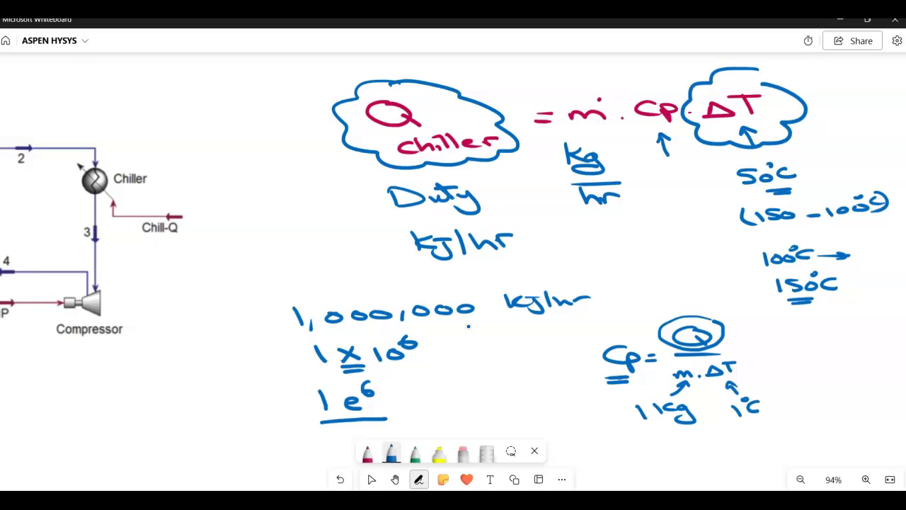
key("Escape")
key("alt+Tab")
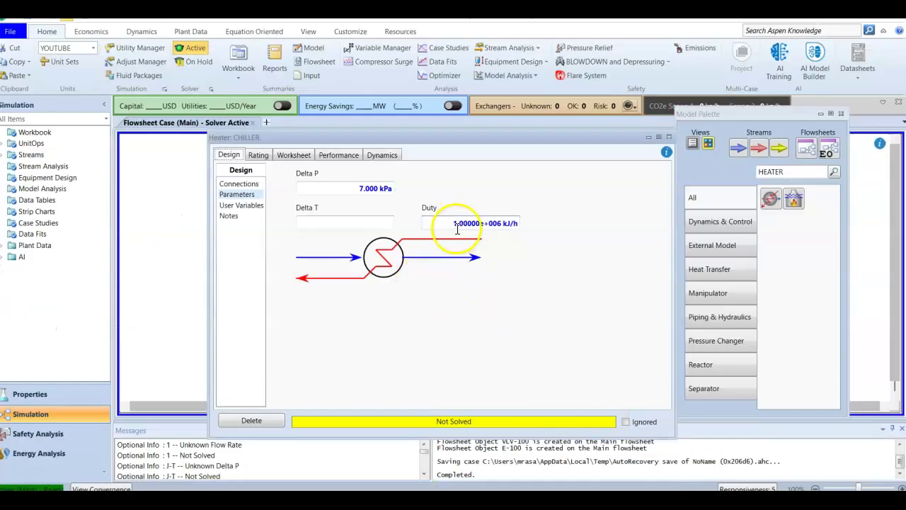
mouse_move(464, 226)
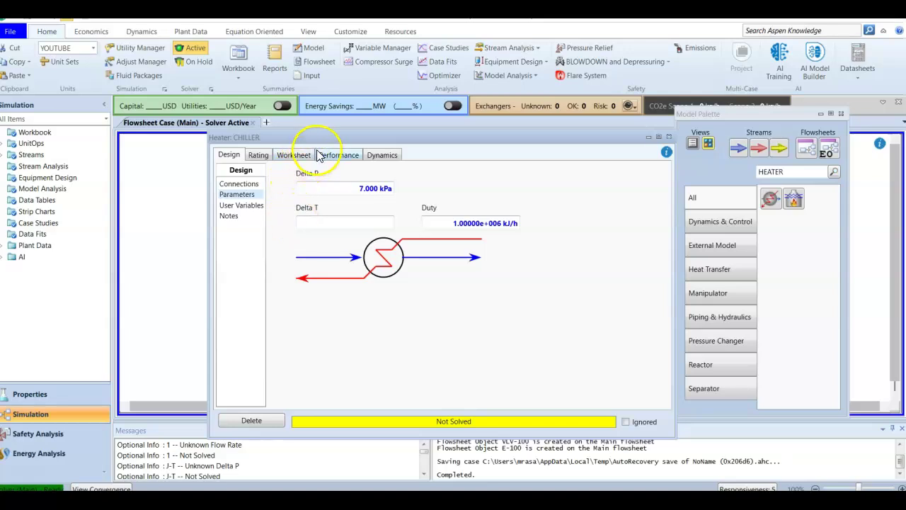
left_click_drag(330, 138, 347, 345)
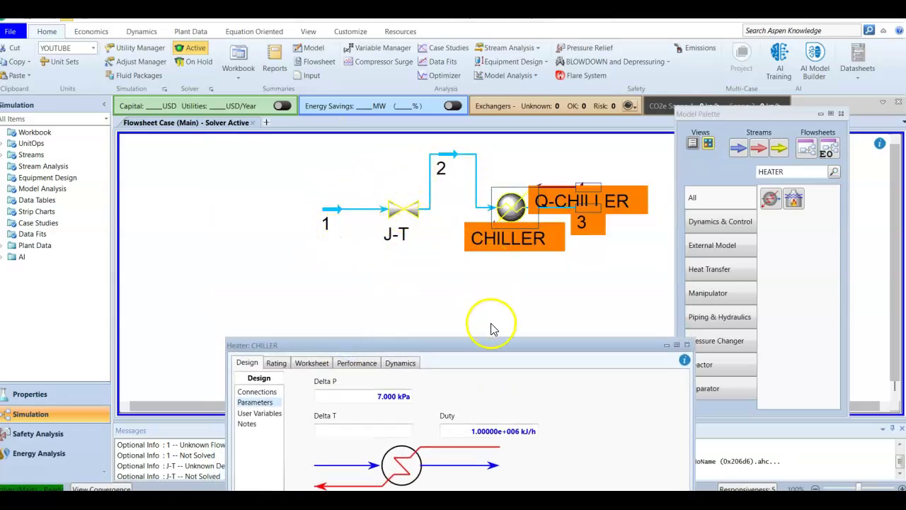
left_click_drag(485, 345, 525, 130)
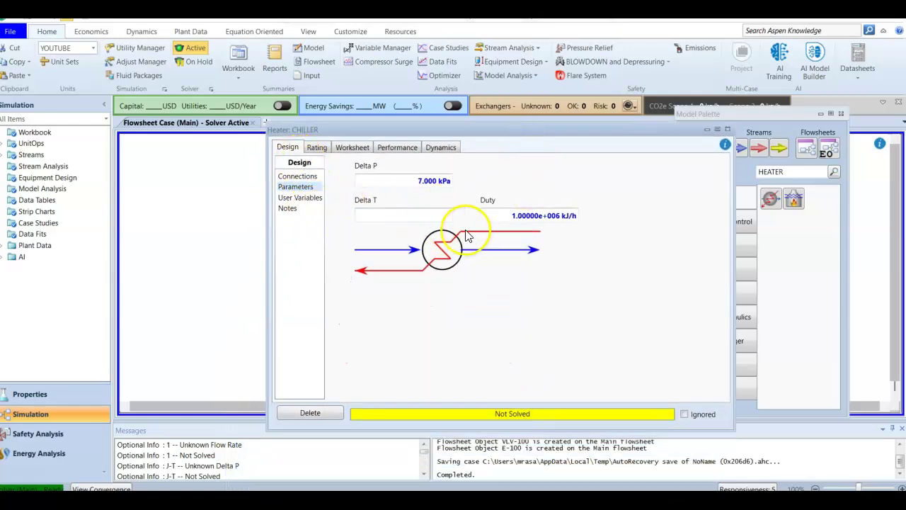
left_click(429, 218)
left_click(401, 290)
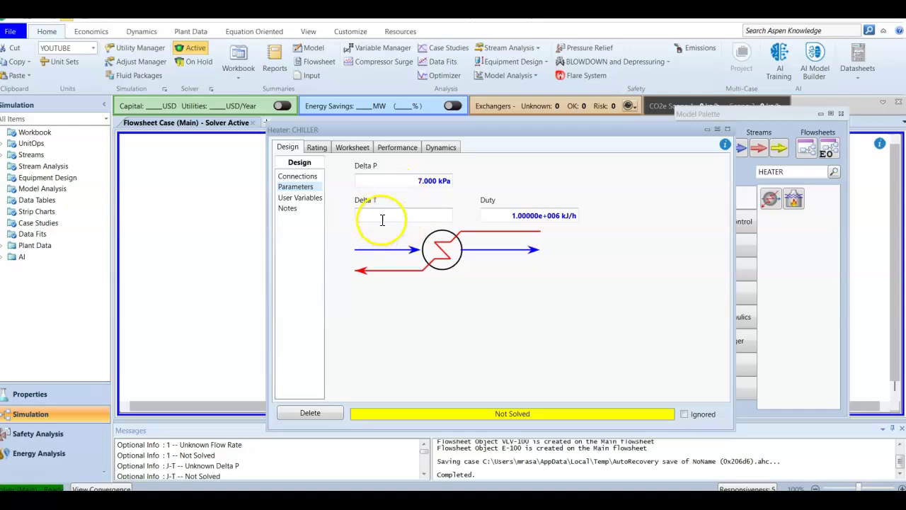
left_click(381, 267)
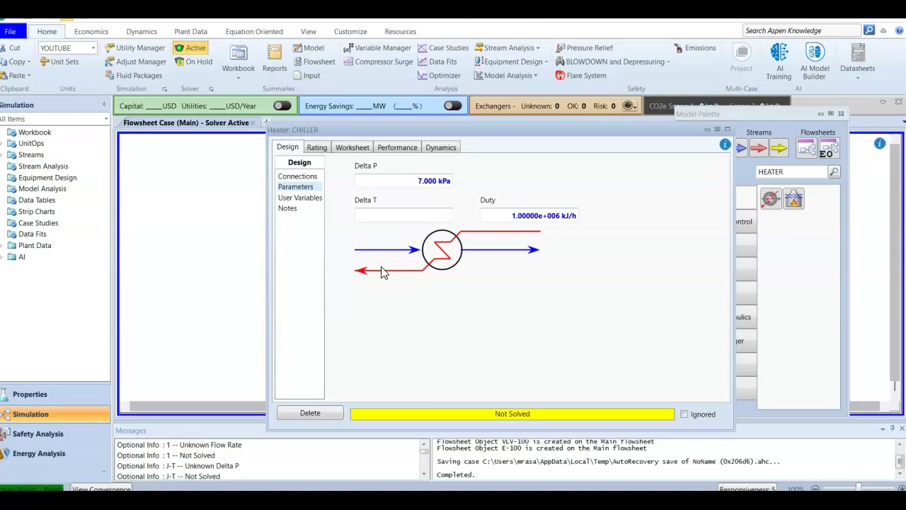
- Examine the chiller's nozzle and heat loss ratings, dynamics specs, stream conditions, properties, composition, PF specs, and performance profiles, plots and tables
left_click(316, 147)
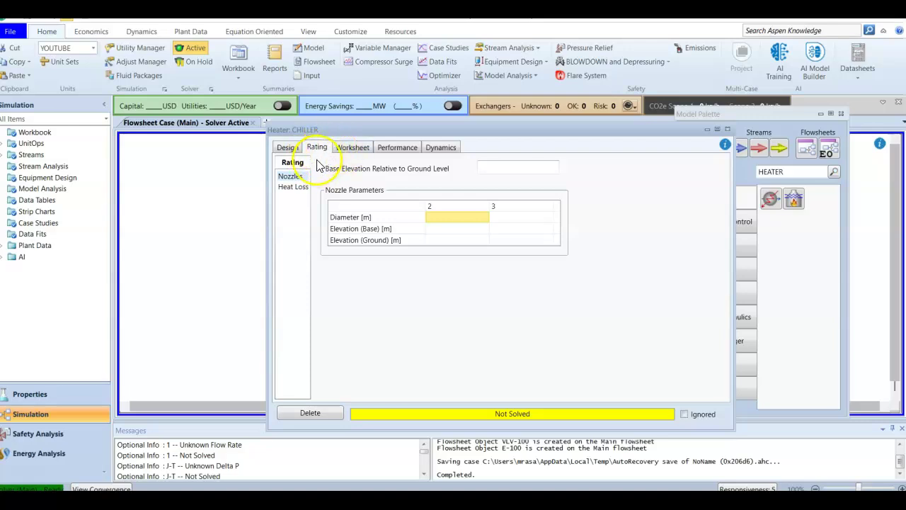
left_click(294, 188)
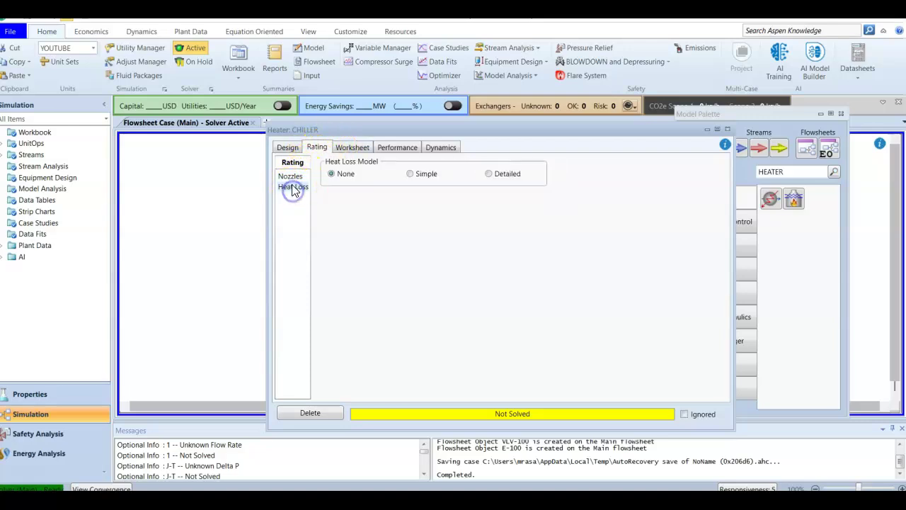
left_click(291, 177)
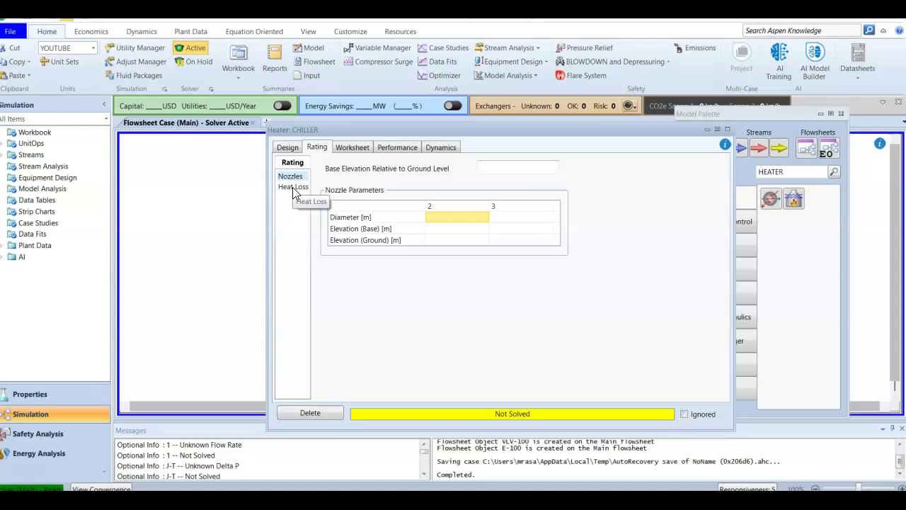
left_click(441, 147)
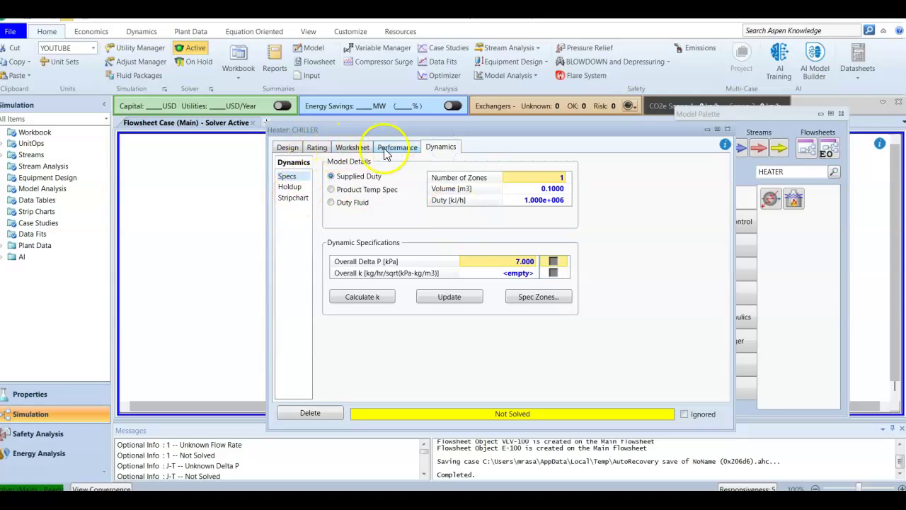
left_click(362, 148)
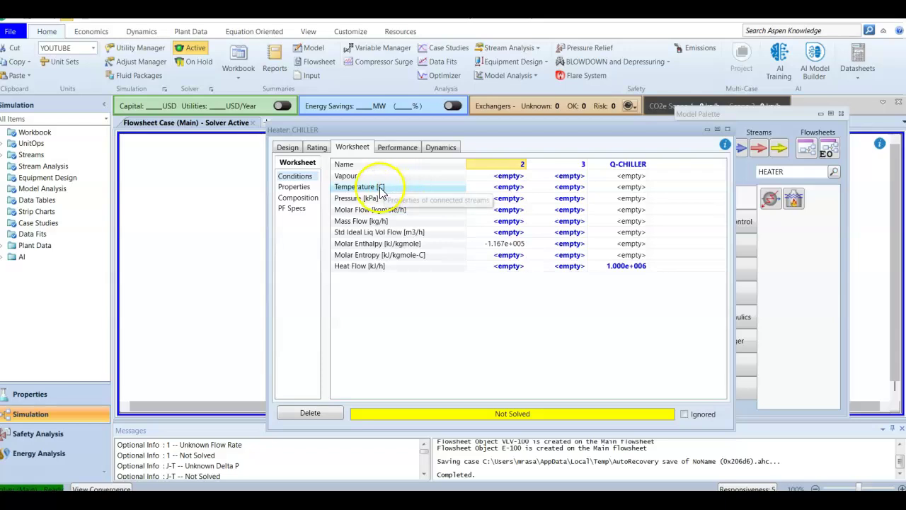
left_click(303, 186)
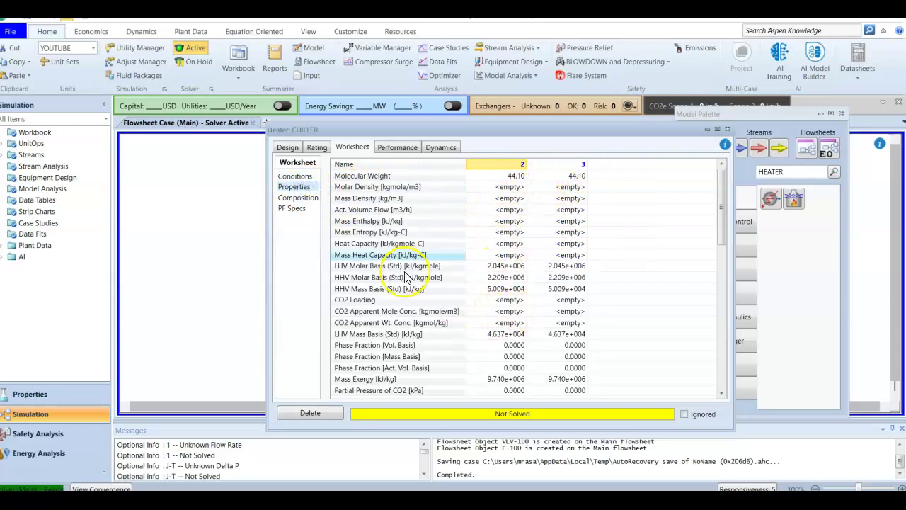
left_click(290, 198)
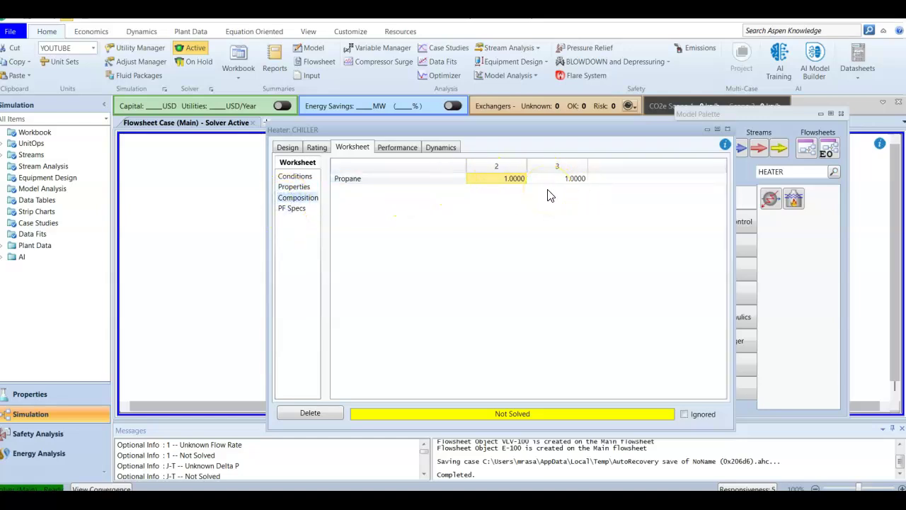
left_click(290, 211)
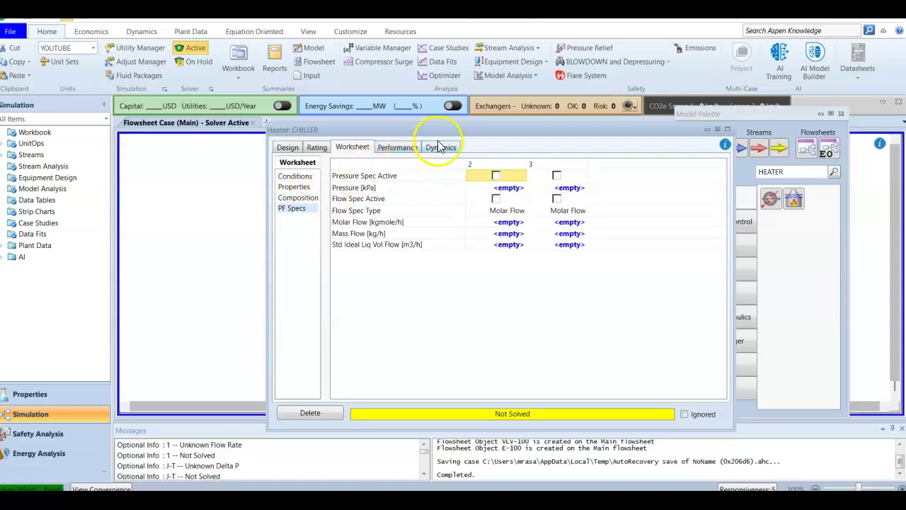
left_click(407, 147)
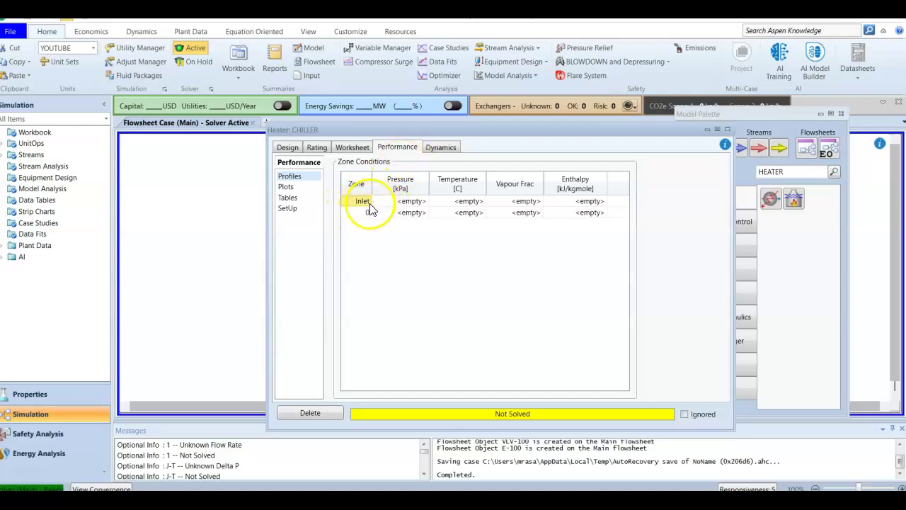
left_click(286, 187)
left_click(290, 200)
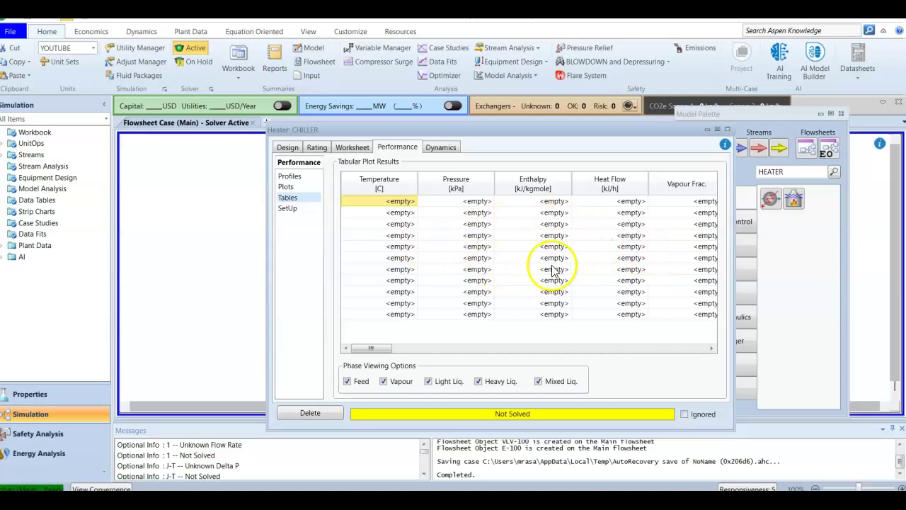
left_click(281, 189)
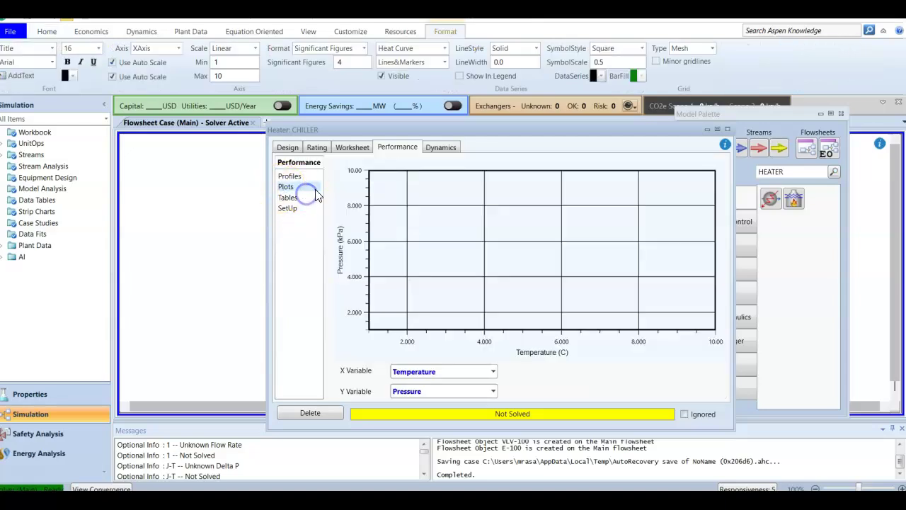
left_click(351, 149)
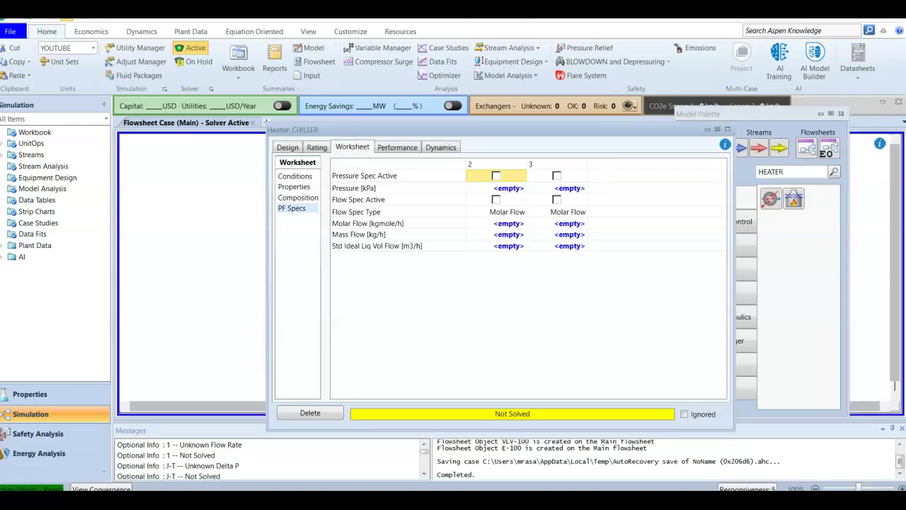
left_click(581, 259)
left_click_drag(424, 127, 385, 125)
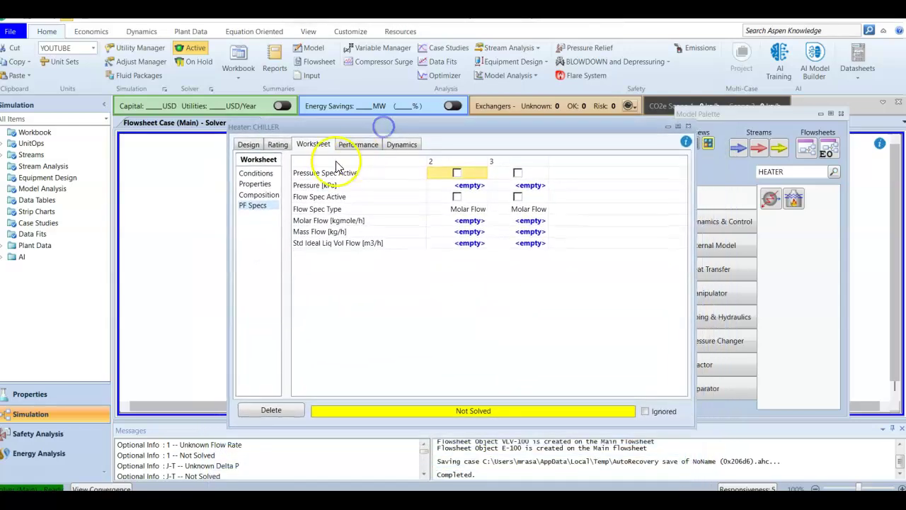
left_click(404, 297)
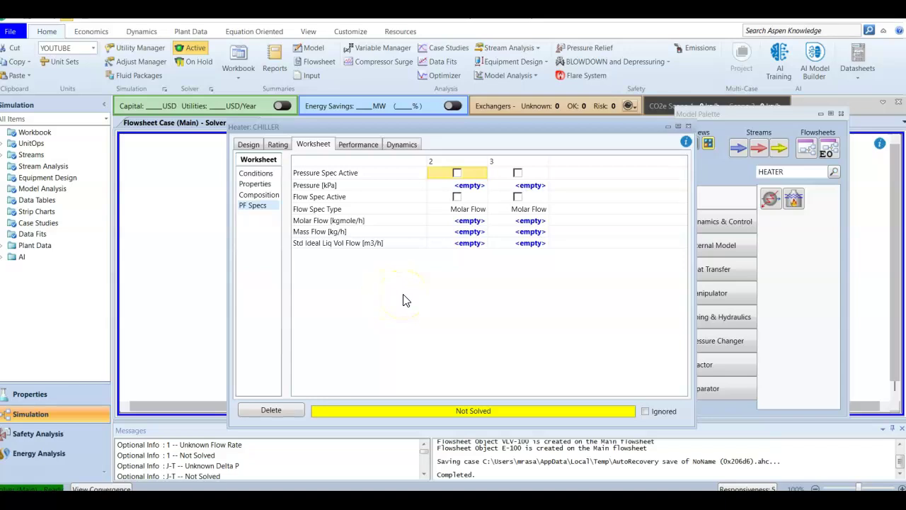
left_click(247, 146)
left_click(271, 147)
left_click(274, 145)
left_click(351, 145)
- Set stream 3's temperature to 50 °C and its vapour fraction to 1 in the chiller's stream conditions
left_click(304, 139)
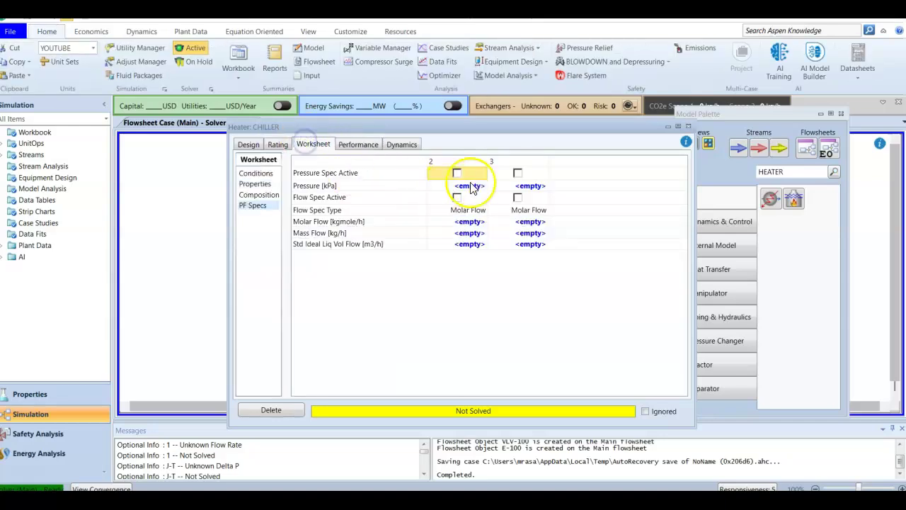
left_click(256, 174)
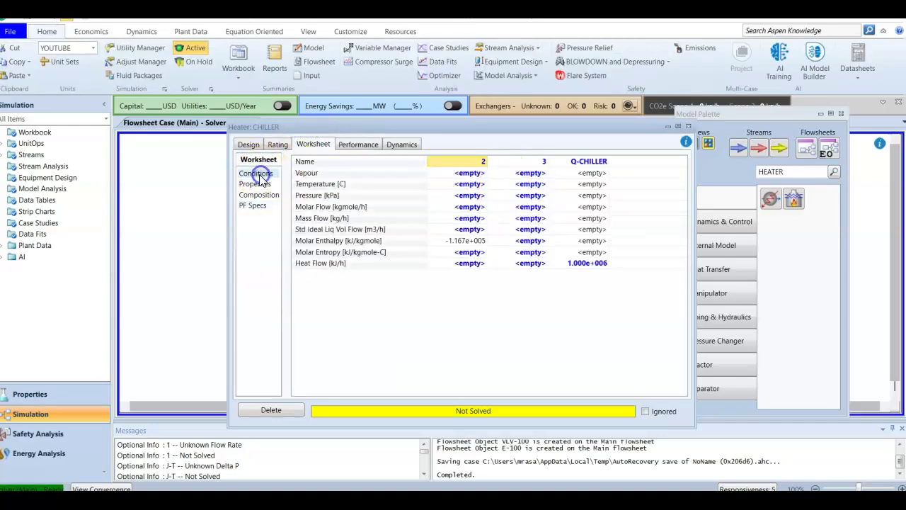
left_click(535, 185)
left_click(516, 187)
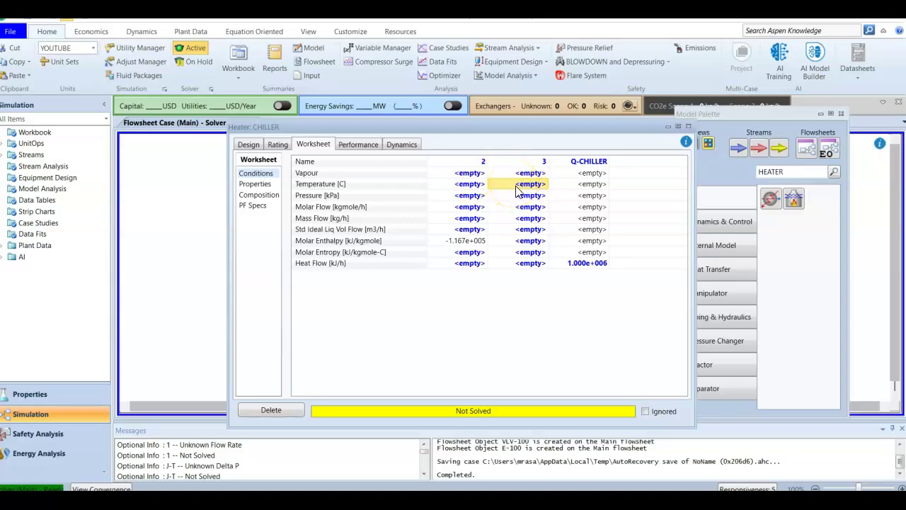
left_click(523, 188)
type("50")
key("Return")
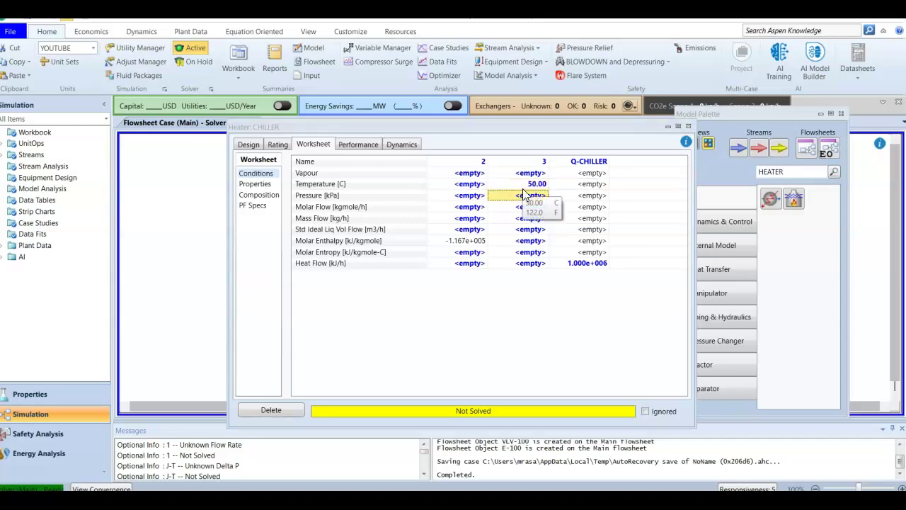
left_click(527, 174)
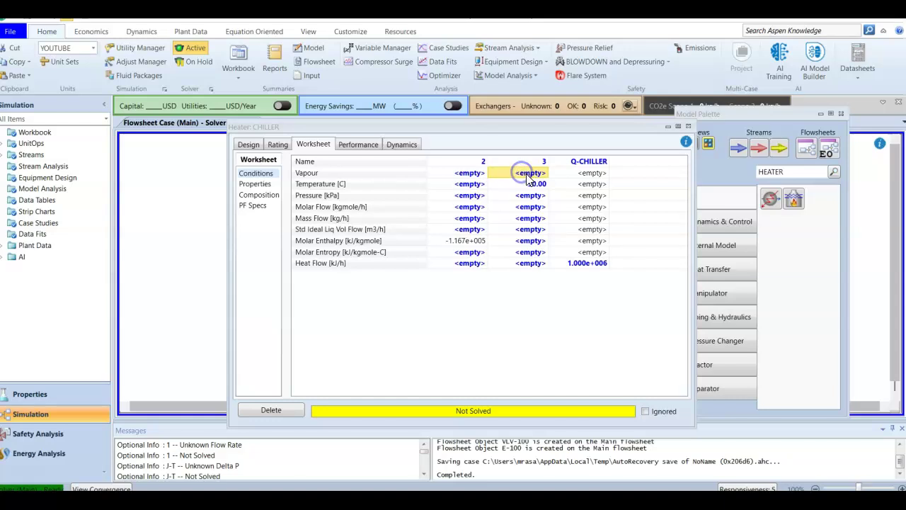
left_click(522, 176)
type("1")
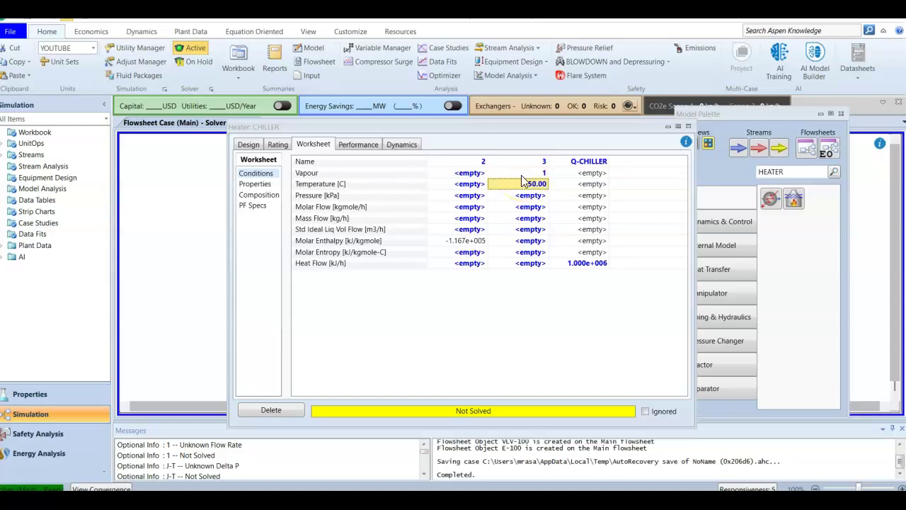
left_click(521, 191)
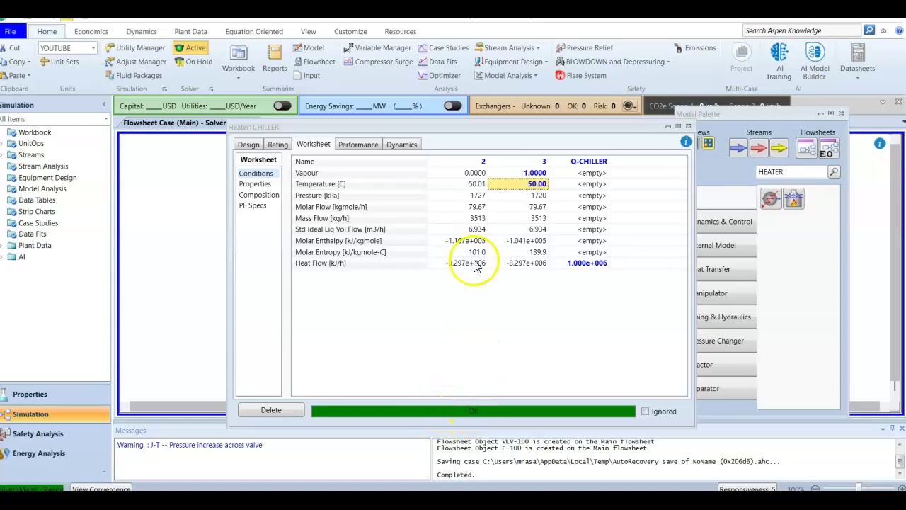
left_click_drag(462, 125, 434, 295)
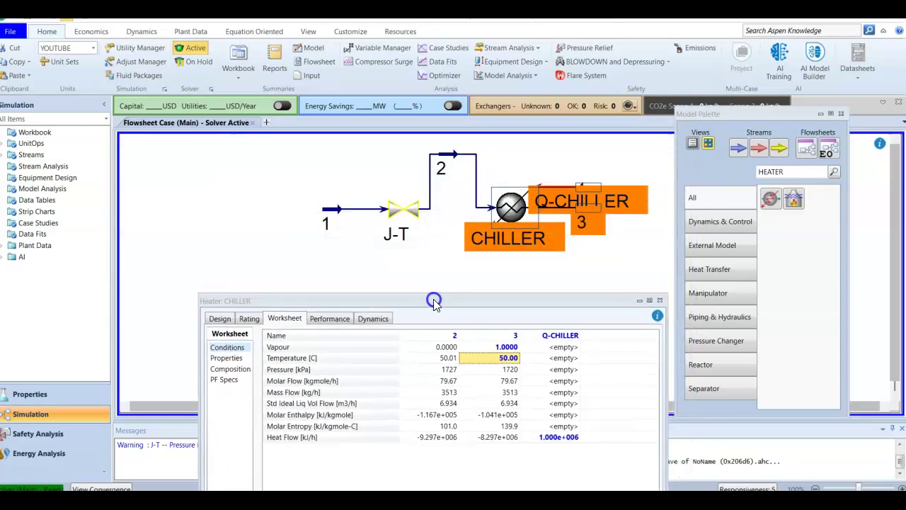
left_click(413, 215)
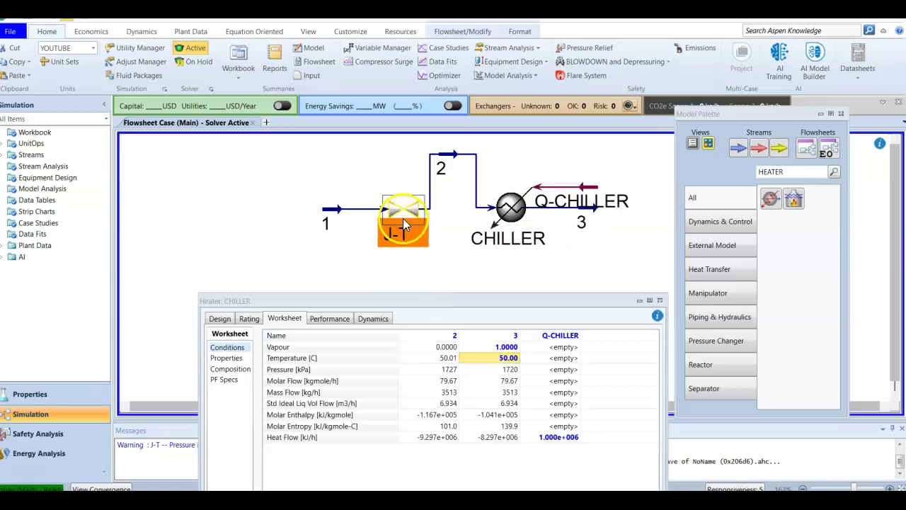
left_click(431, 261)
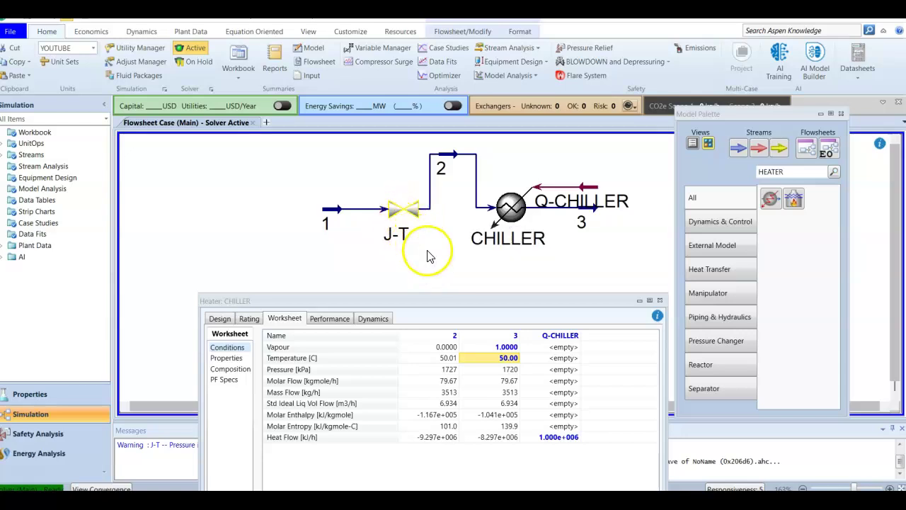
- Set stream 3's temperature to 52 °C in the chiller's stream conditions and close the chiller window
left_click_drag(485, 299, 504, 212)
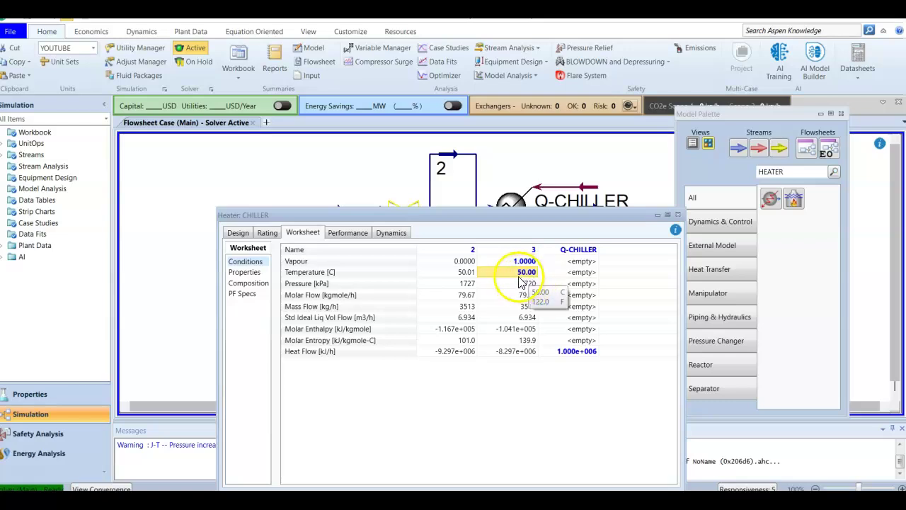
left_click(507, 275)
type("52")
key("Return")
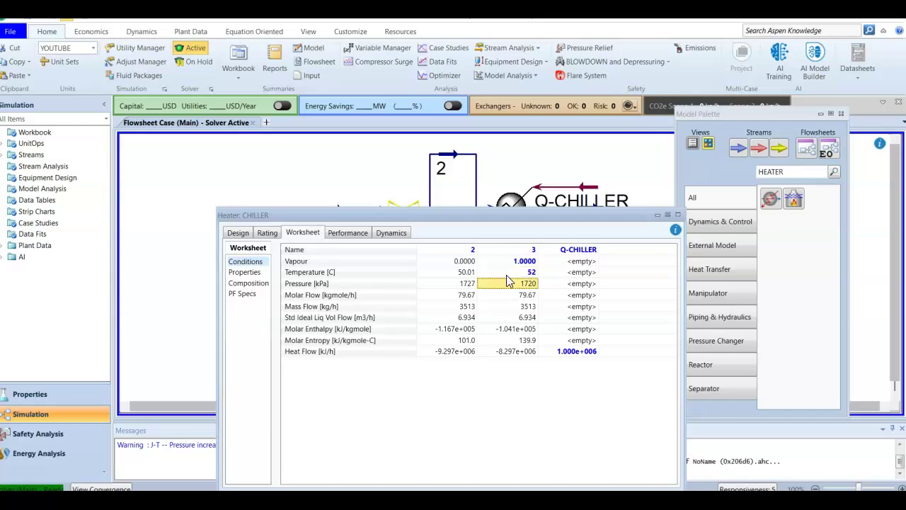
left_click_drag(496, 215, 491, 249)
left_click(673, 249)
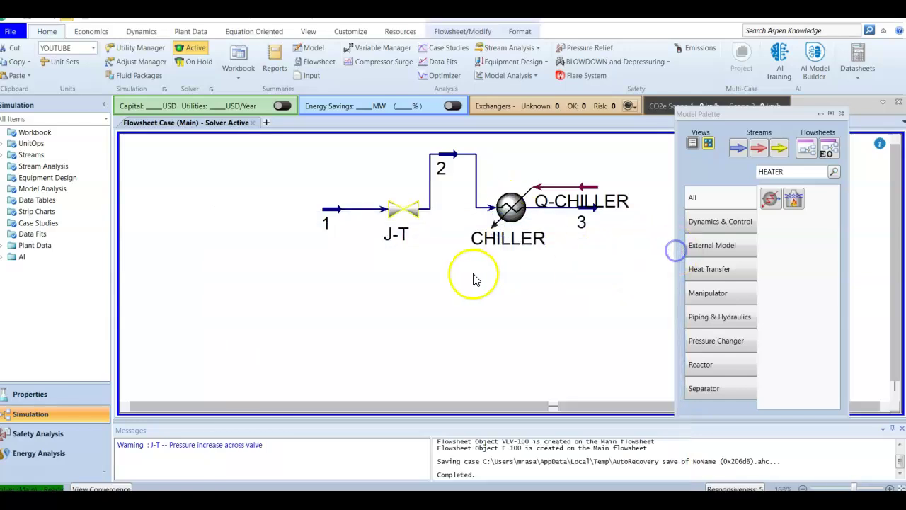
- Examine the J-T valve's stream pressures, connections, Delta P parameter and sizing ratings, and close the valve window
double_click(405, 221)
left_click_drag(230, 67, 411, 72)
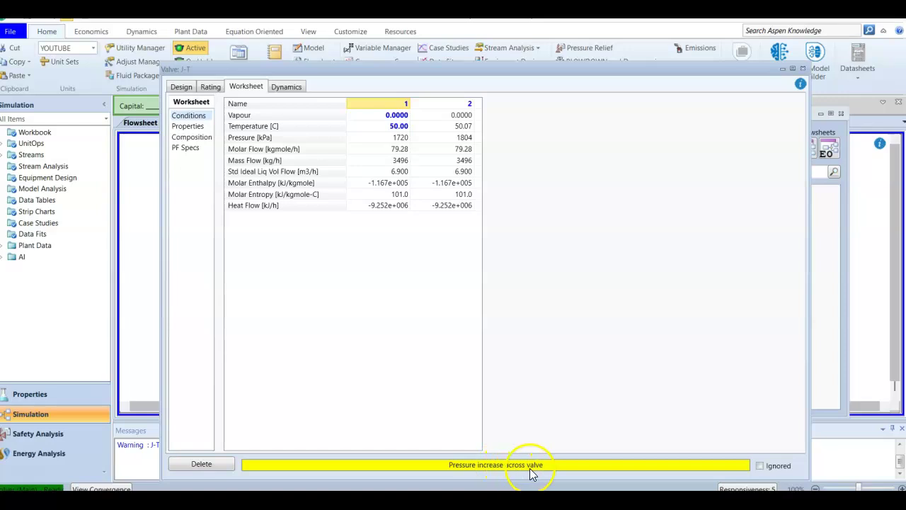
left_click_drag(441, 71, 425, 288)
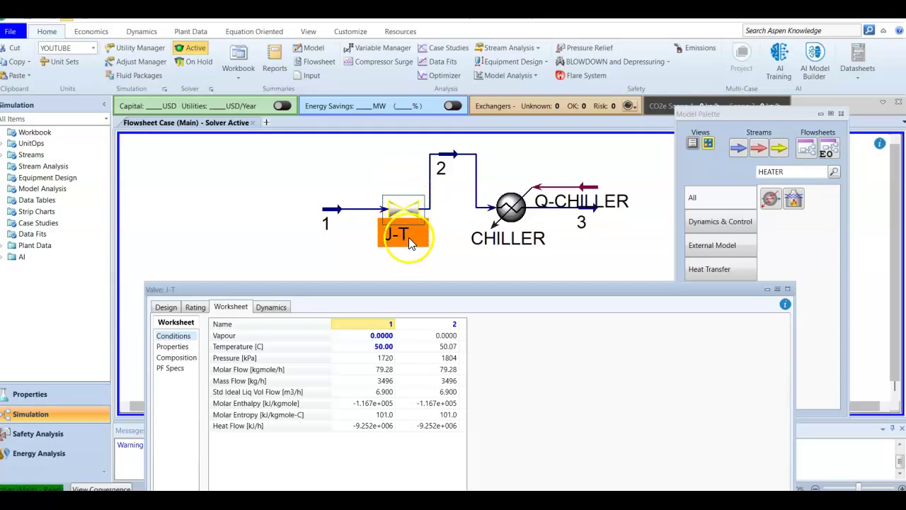
left_click_drag(395, 286, 446, 112)
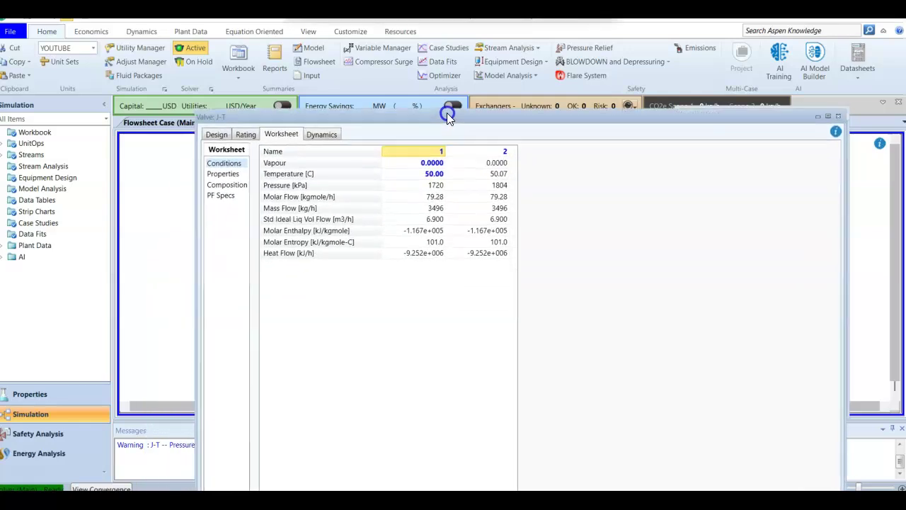
left_click(434, 187)
left_click(470, 186)
left_click(430, 186)
left_click(469, 187)
left_click(216, 134)
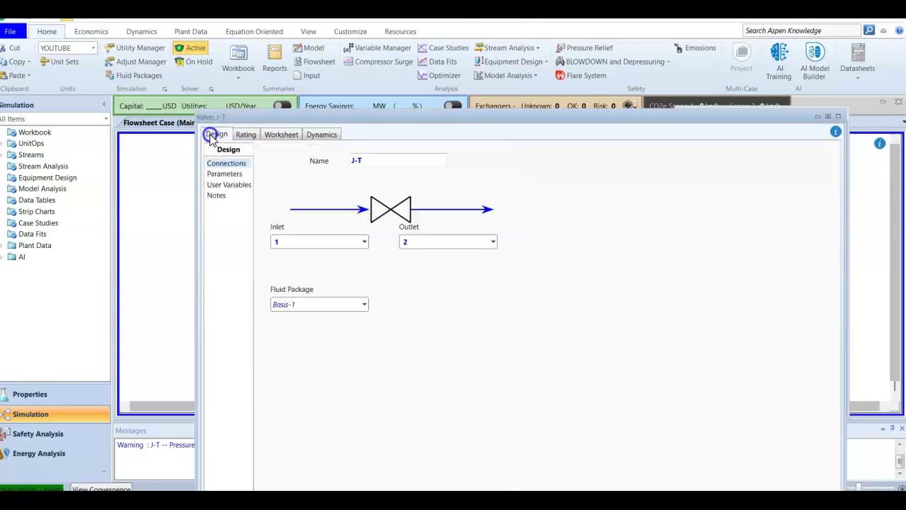
left_click(224, 174)
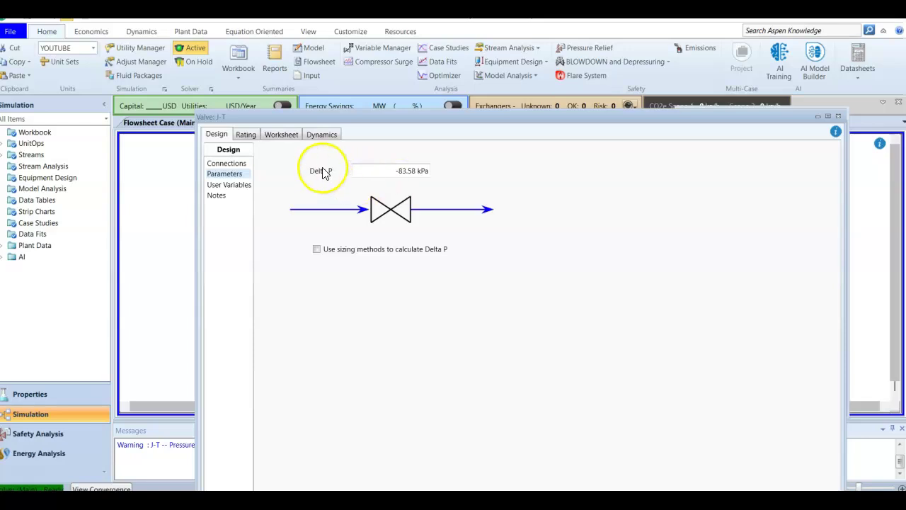
left_click(245, 133)
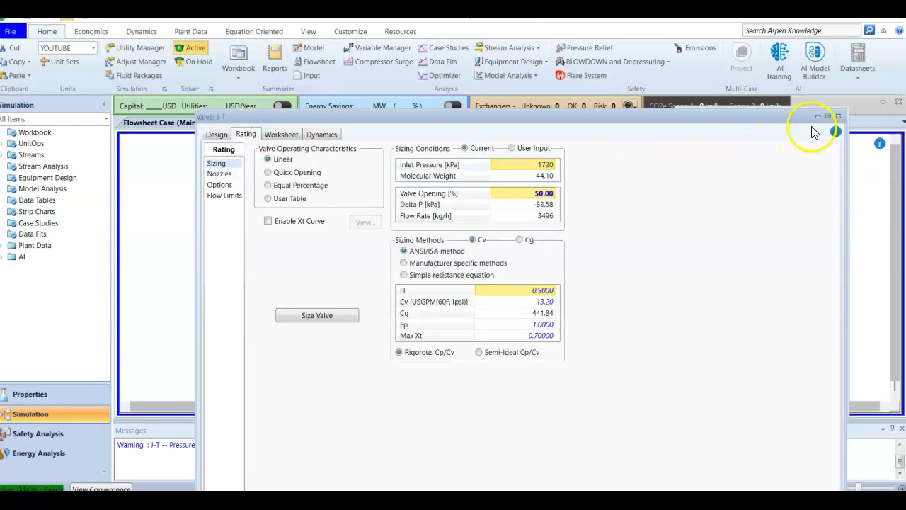
left_click(838, 115)
- Set stream 3's temperature to 40 °C in the chiller's stream conditions
double_click(511, 207)
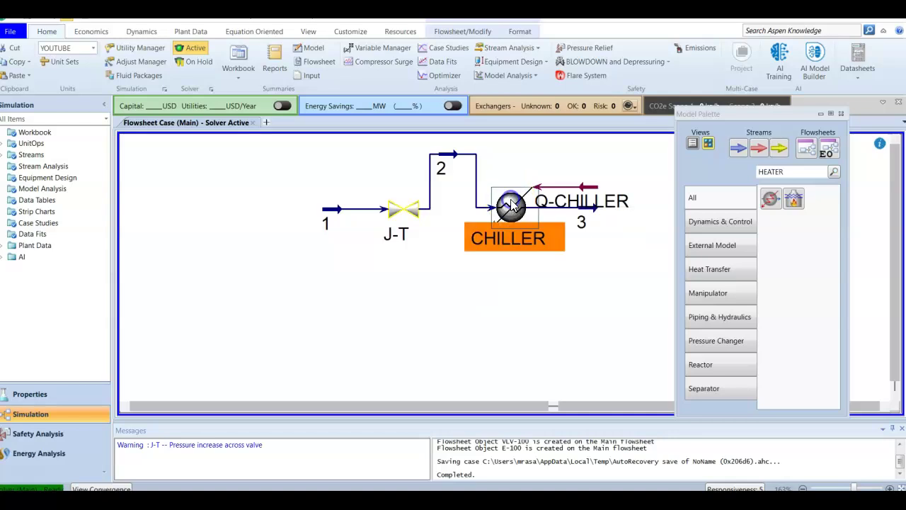
left_click_drag(328, 313, 397, 132)
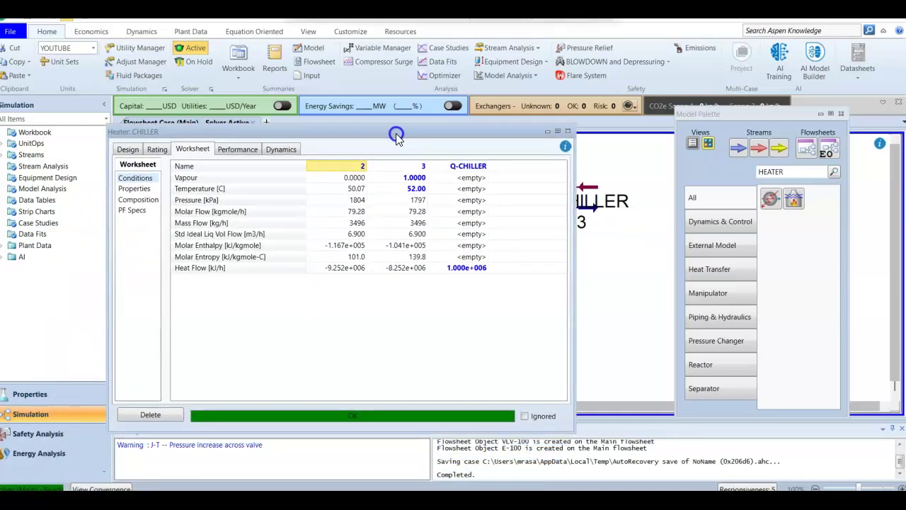
left_click(415, 189)
mouse_move(419, 245)
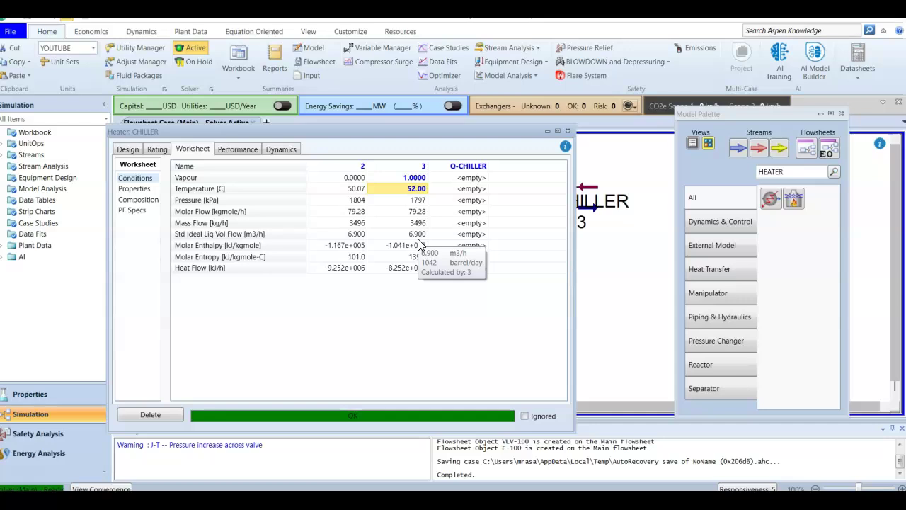
type("4")
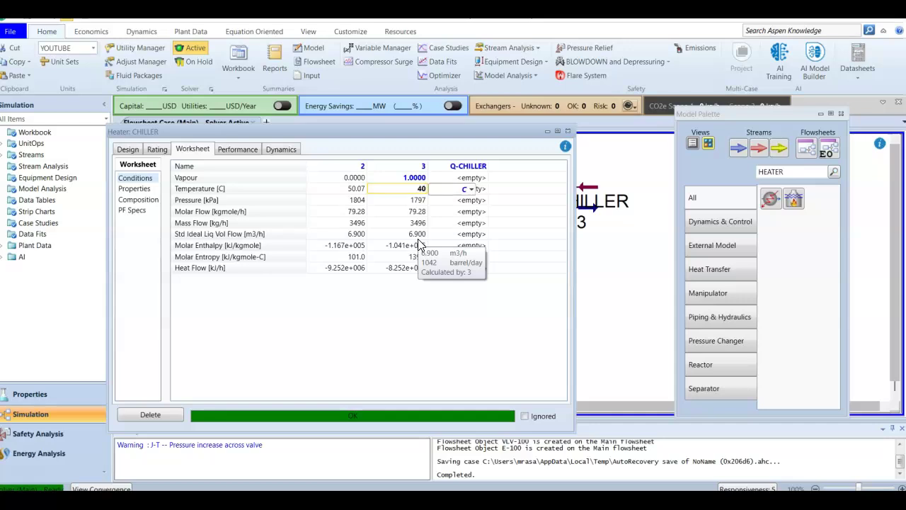
type("0")
key("Return")
left_click(378, 388)
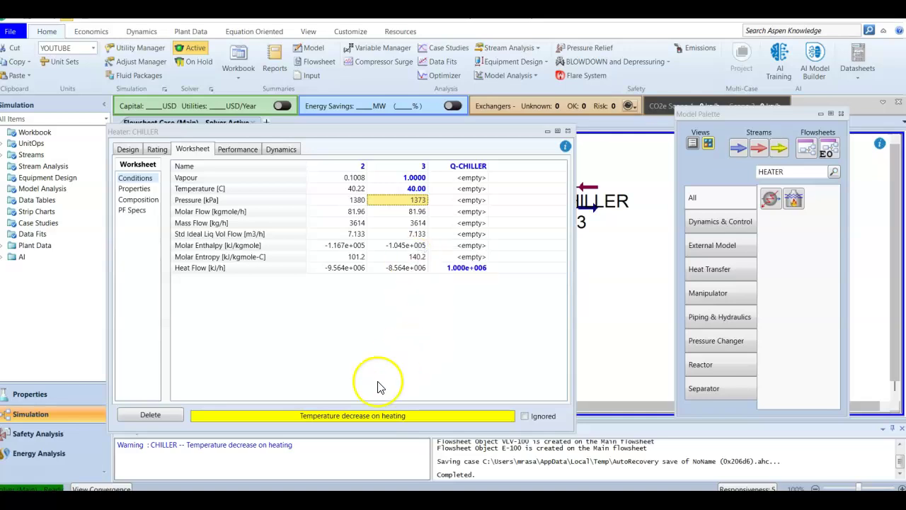
- Set the chiller's Delta P to 0 kPa in its design parameters and close the chiller and J-T valve windows
left_click_drag(377, 133, 434, 170)
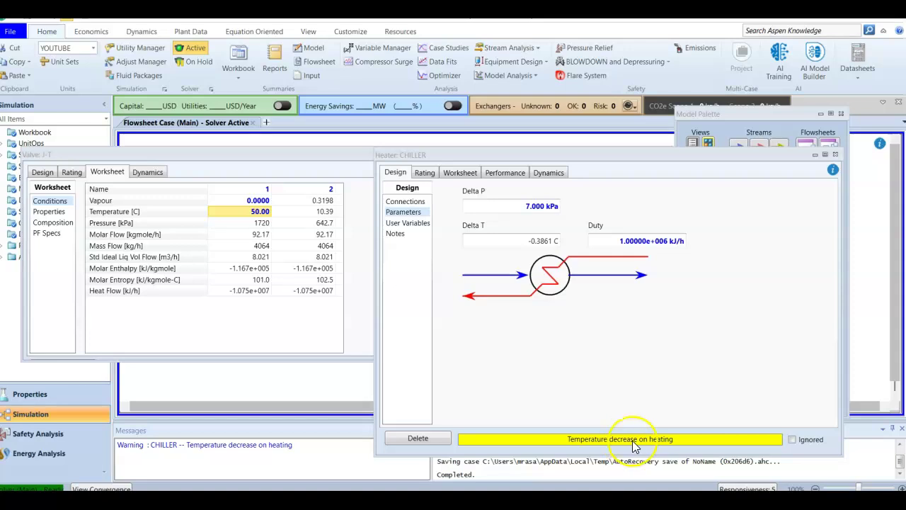
left_click(482, 202)
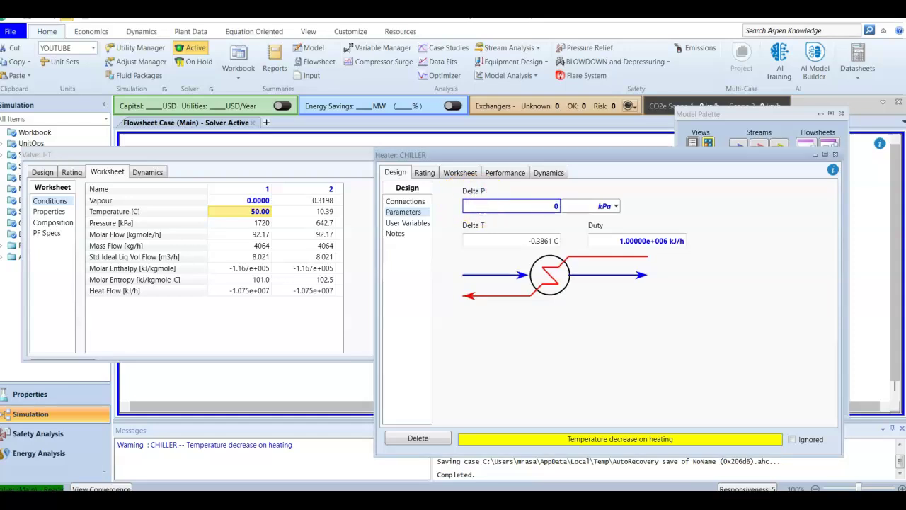
key("Return")
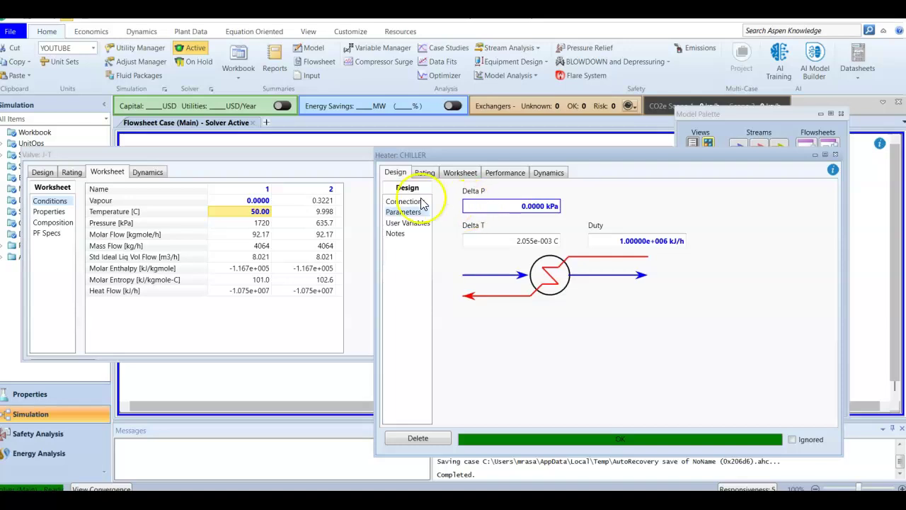
left_click_drag(434, 153, 431, 178)
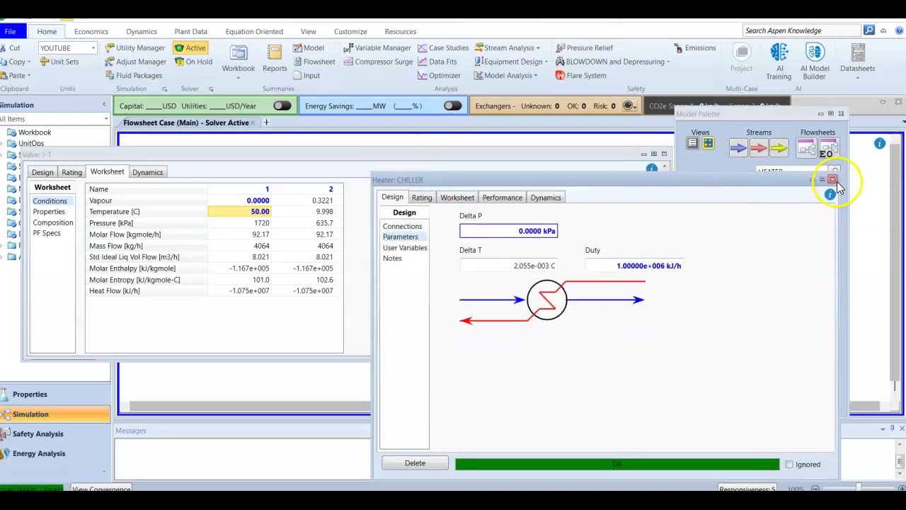
left_click(833, 180)
left_click(664, 154)
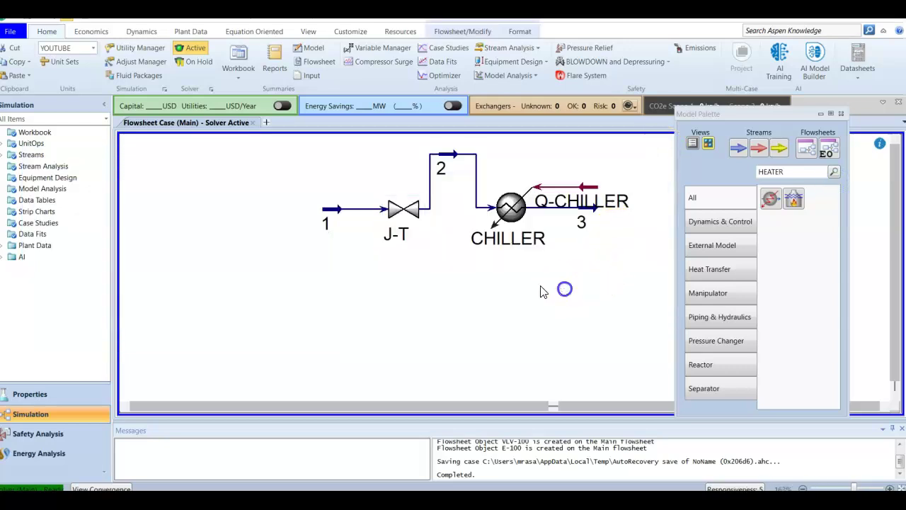
- Space out stream 1, the chiller and stream 3 on the flowsheet so they line up horizontally with the J-T valve
left_click(326, 212)
left_click_drag(325, 213, 291, 208)
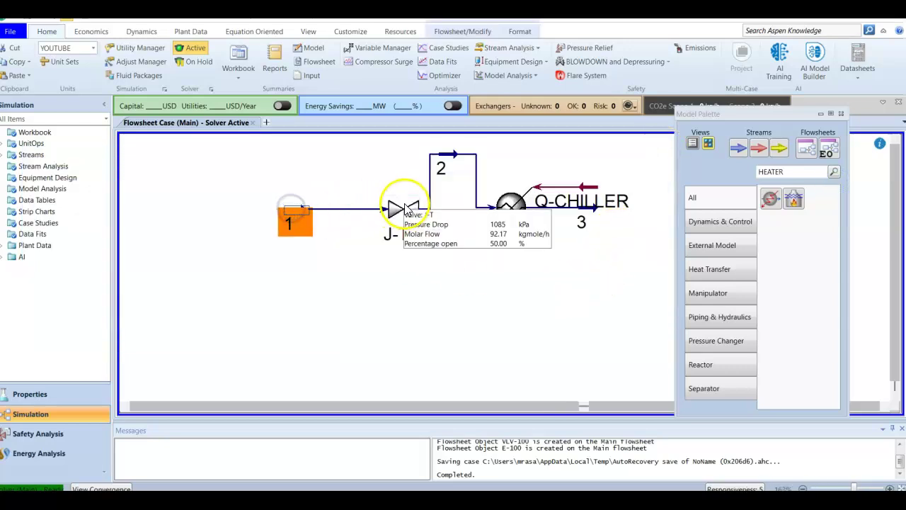
left_click(572, 272)
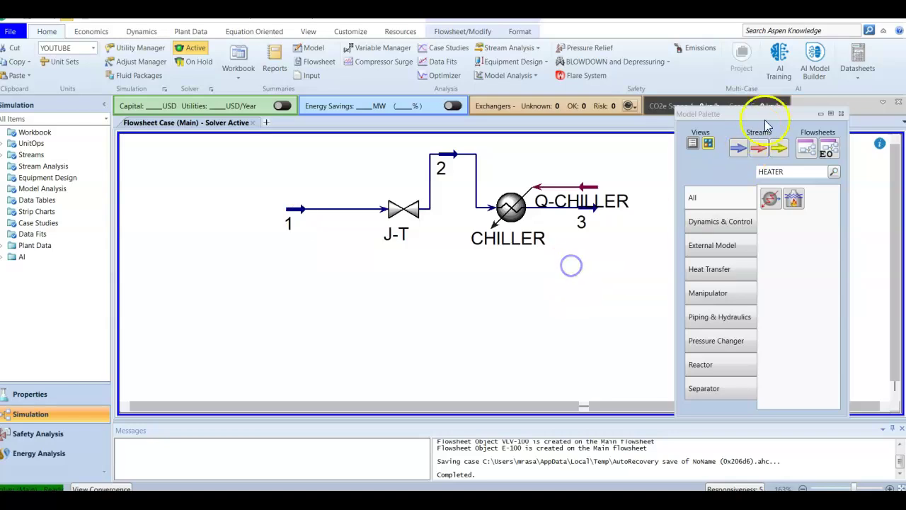
left_click_drag(795, 112, 843, 114)
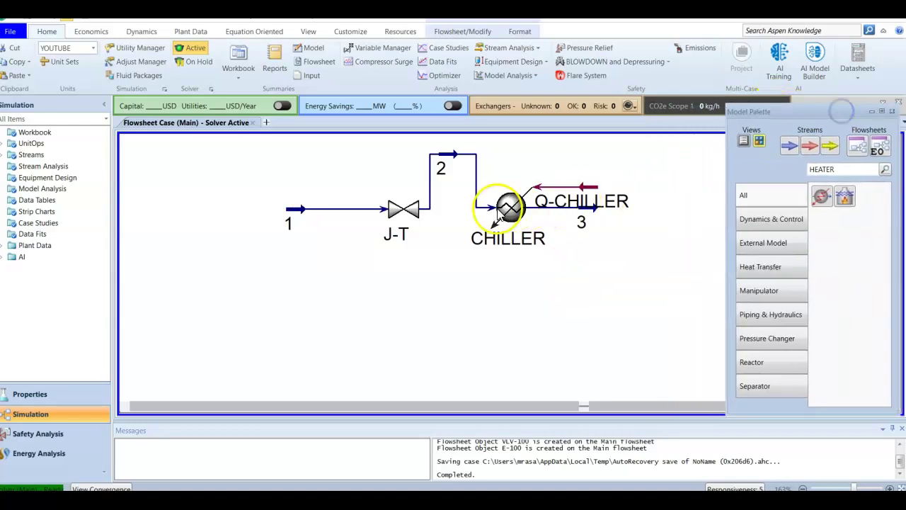
left_click_drag(504, 208, 567, 208)
left_click(640, 253)
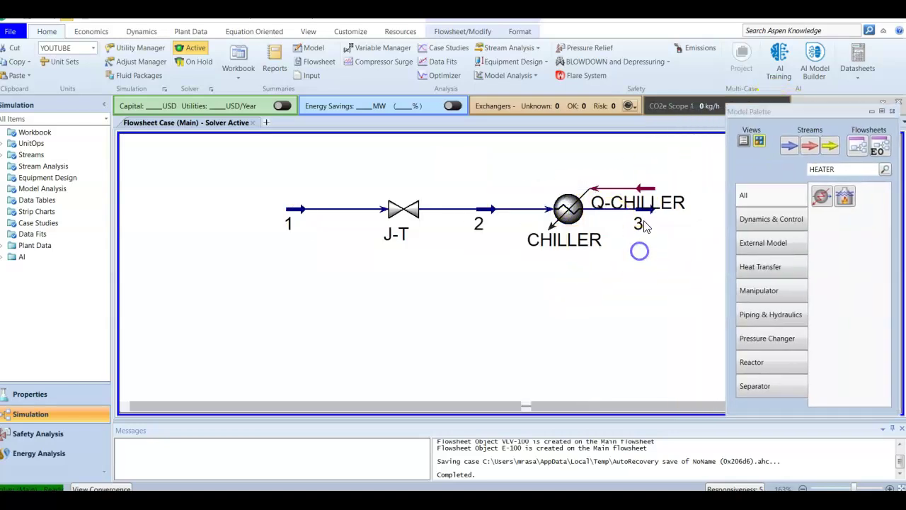
left_click_drag(646, 216, 697, 209)
left_click(688, 257)
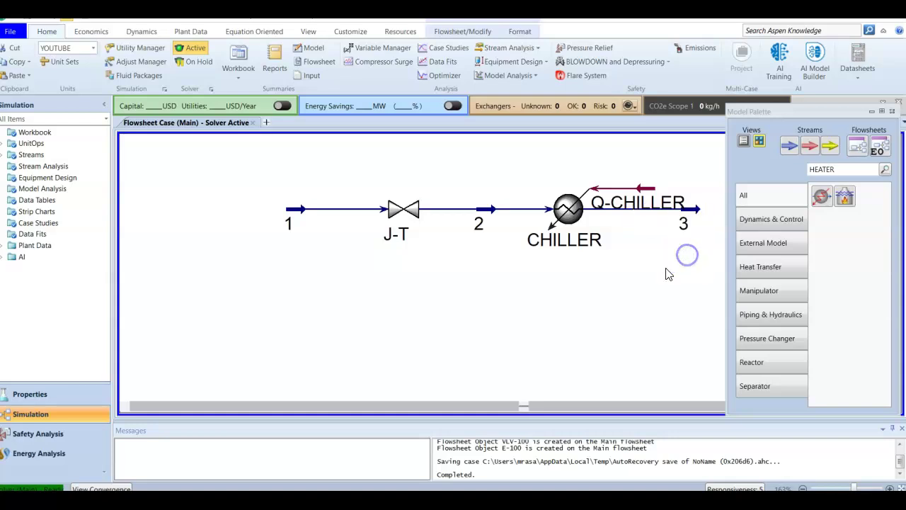